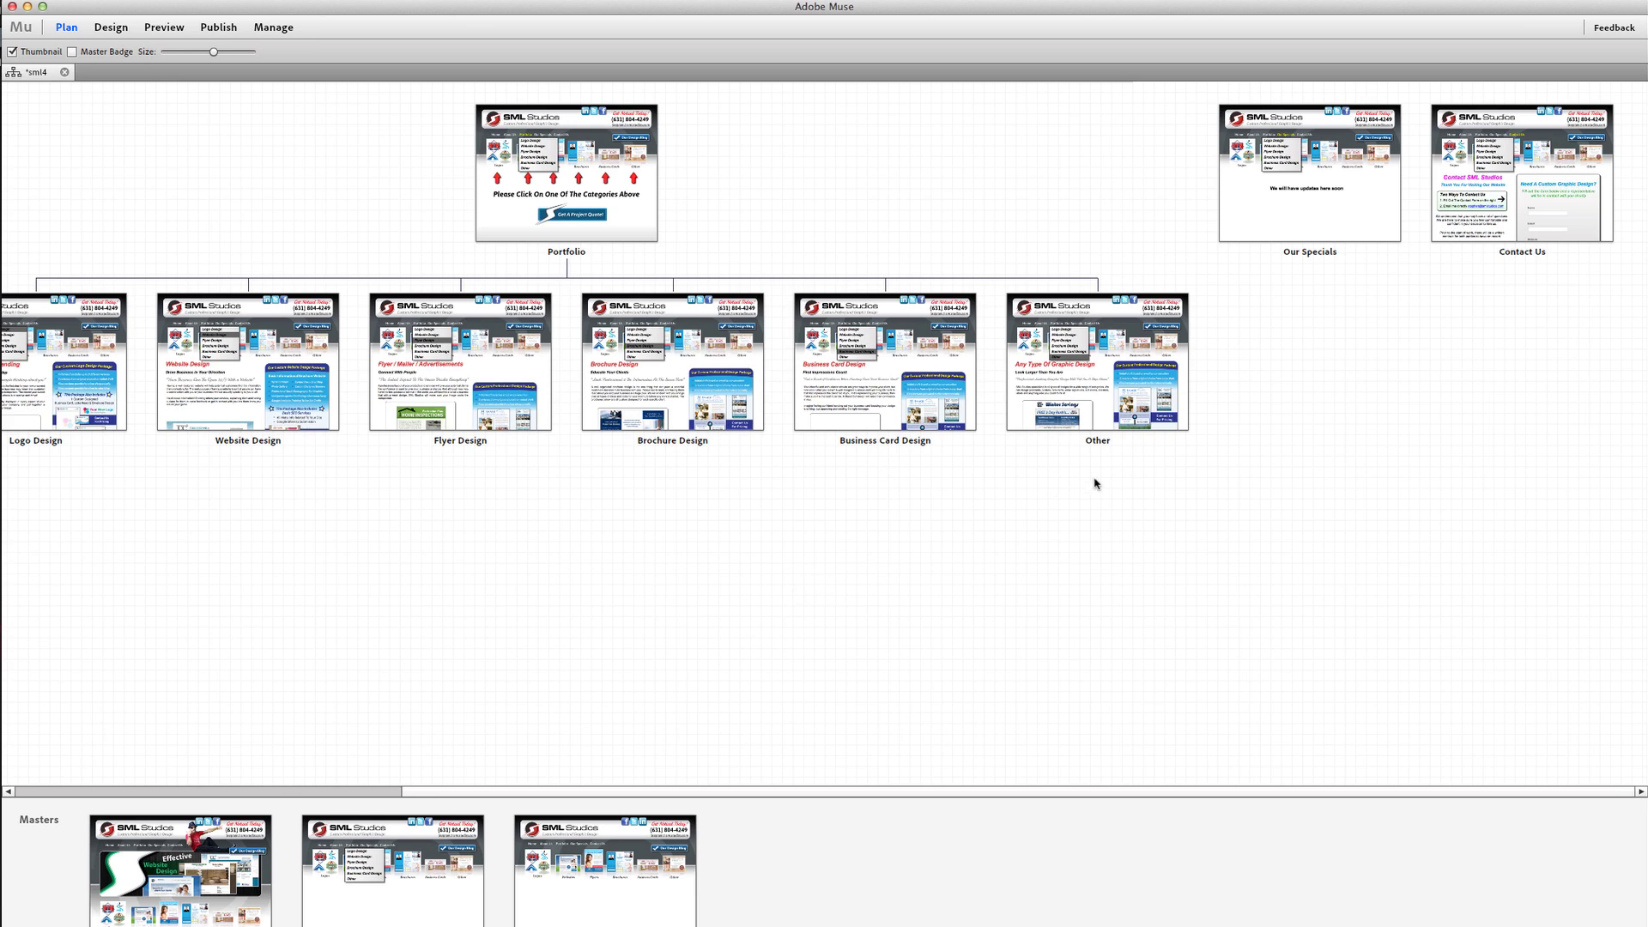
# - Open the Contact Us page thumbnail from Plan view in Design view
pyautogui.doubleClick(1490, 203)
# - Scroll down to the contact form and PayPal badge, then start measuring the empty area
pyautogui.scroll(-8, 837, 525)
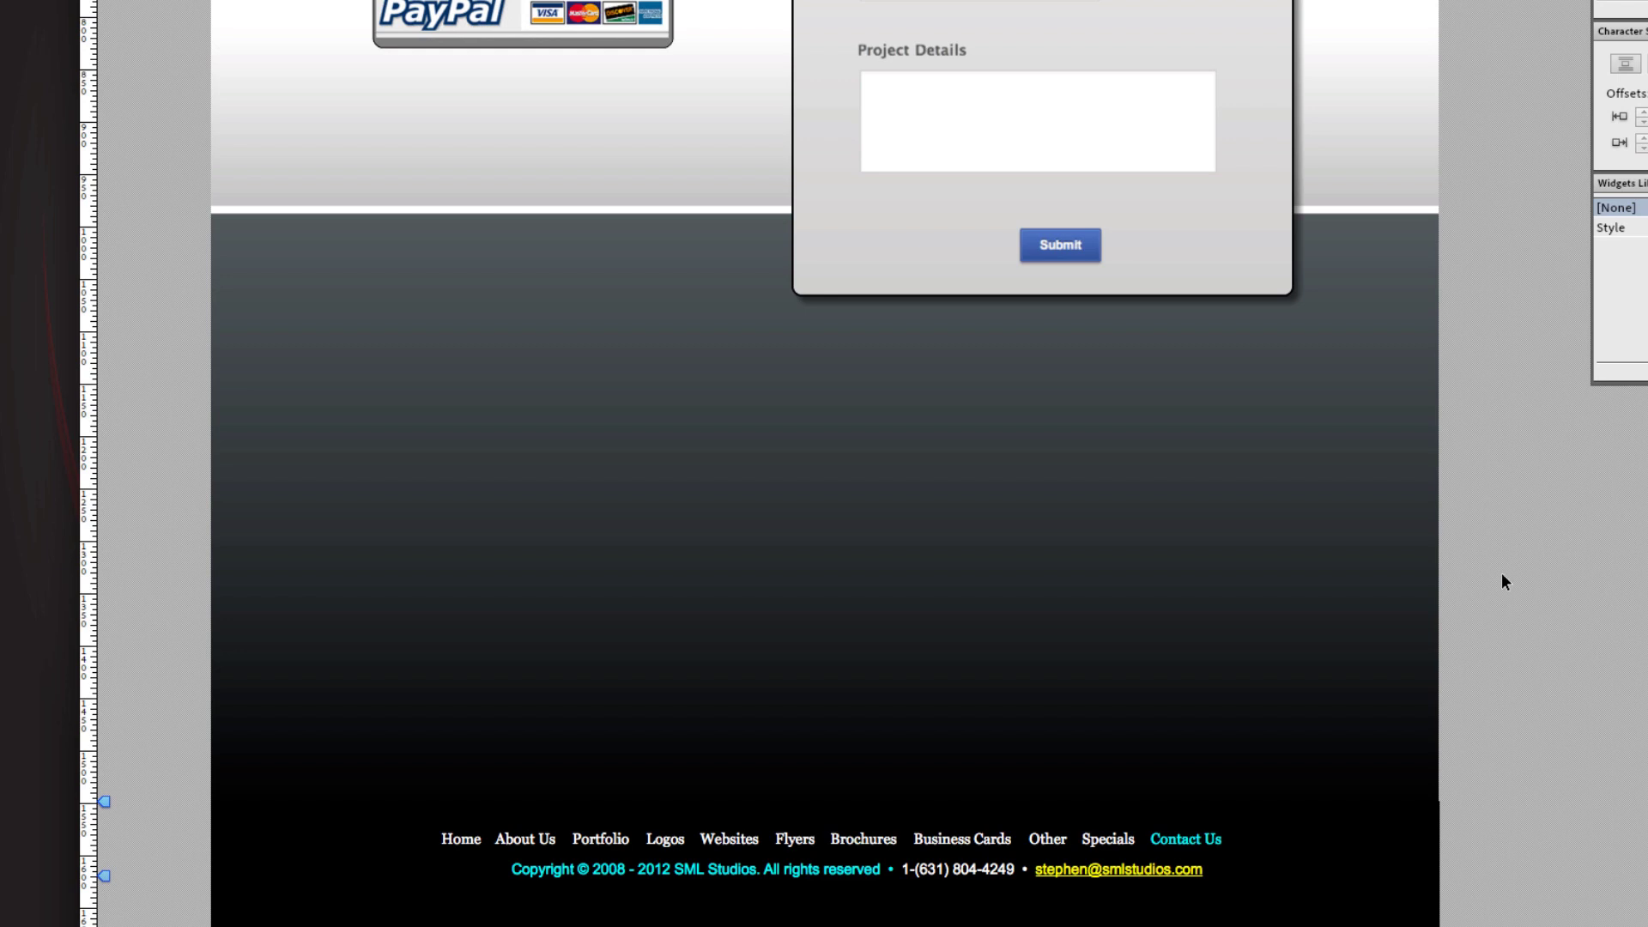
pyautogui.press('m')
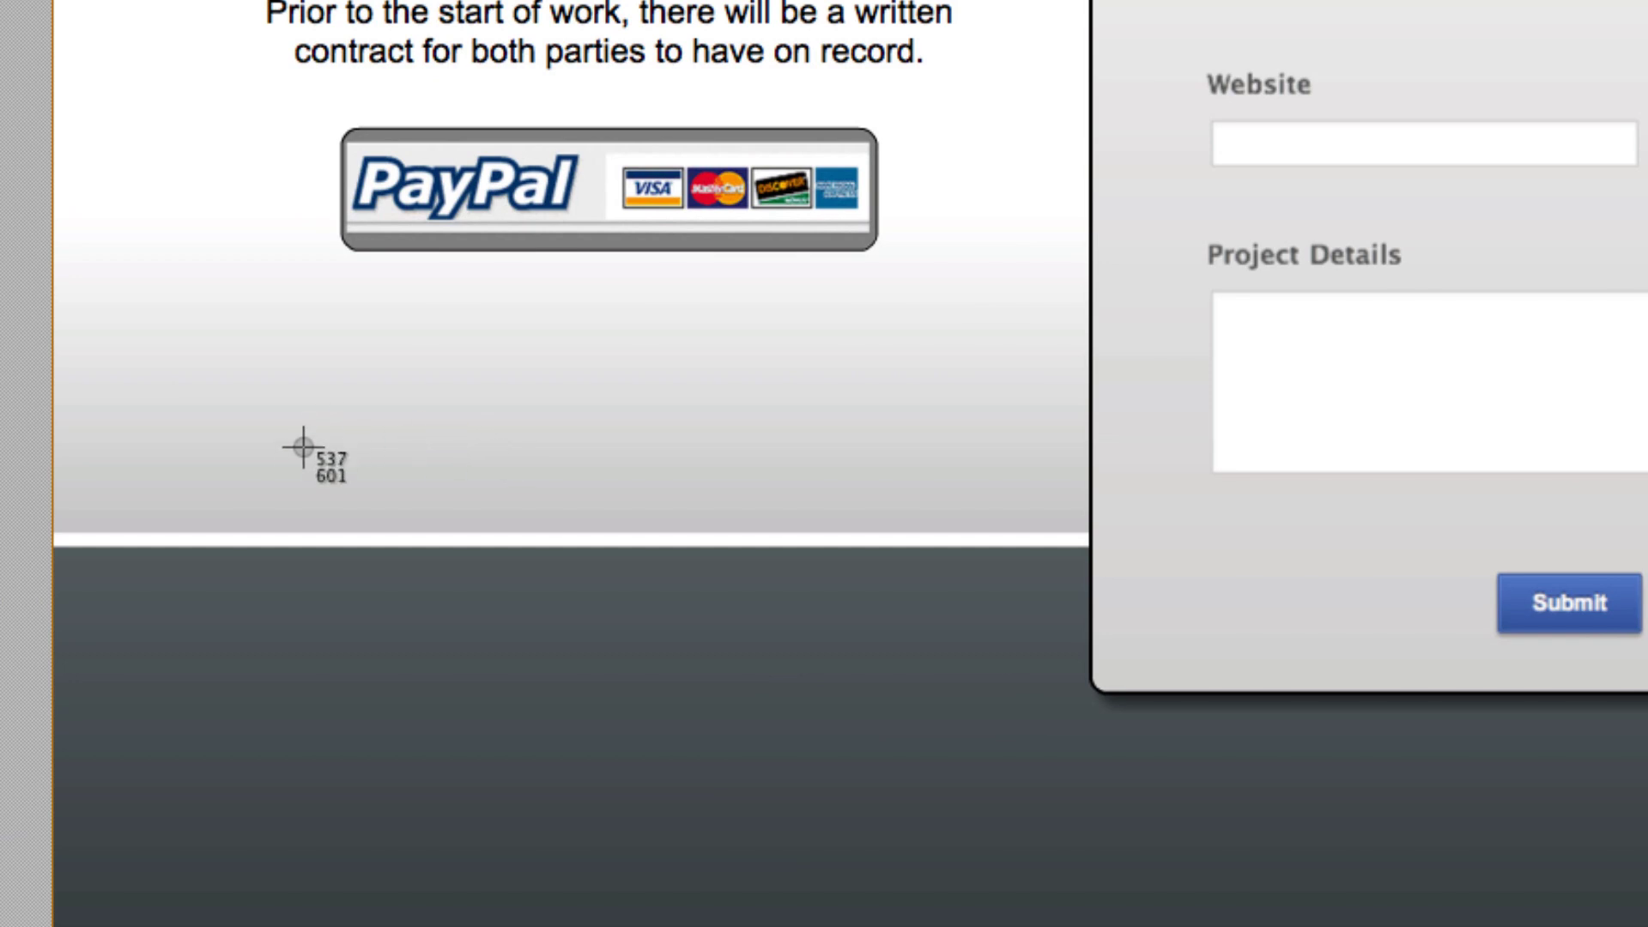
pyautogui.moveTo(175, 327); pyautogui.dragTo(603, 769)
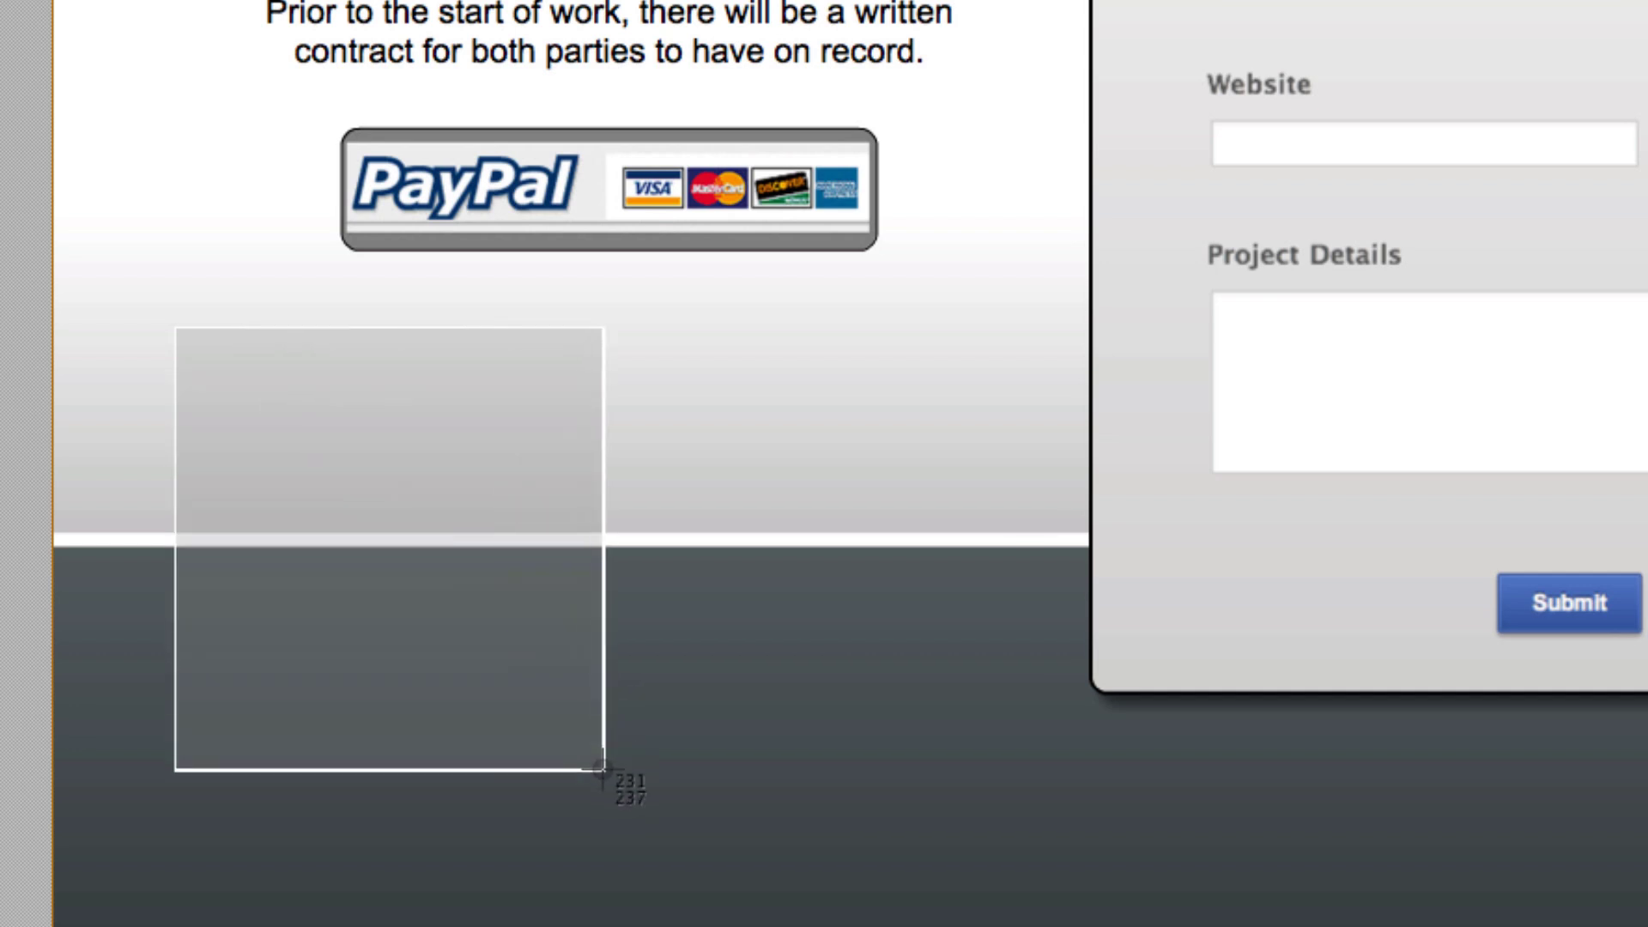
pyautogui.moveTo(603, 769); pyautogui.dragTo(603, 769)
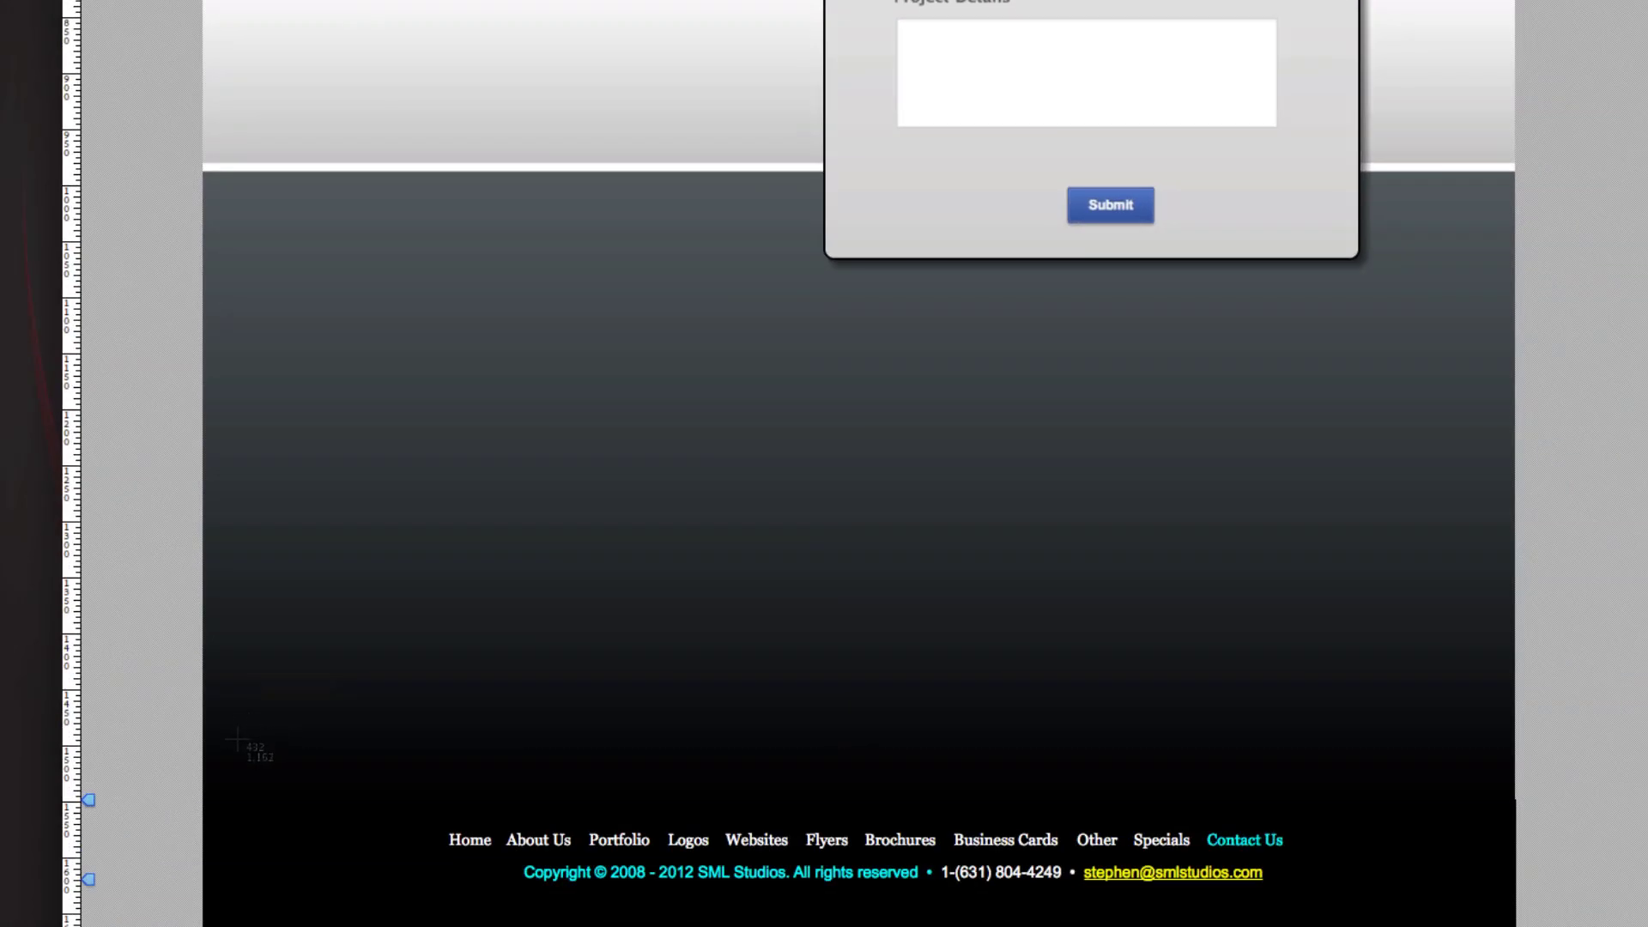
pyautogui.moveTo(236, 739); pyautogui.dragTo(769, 57)
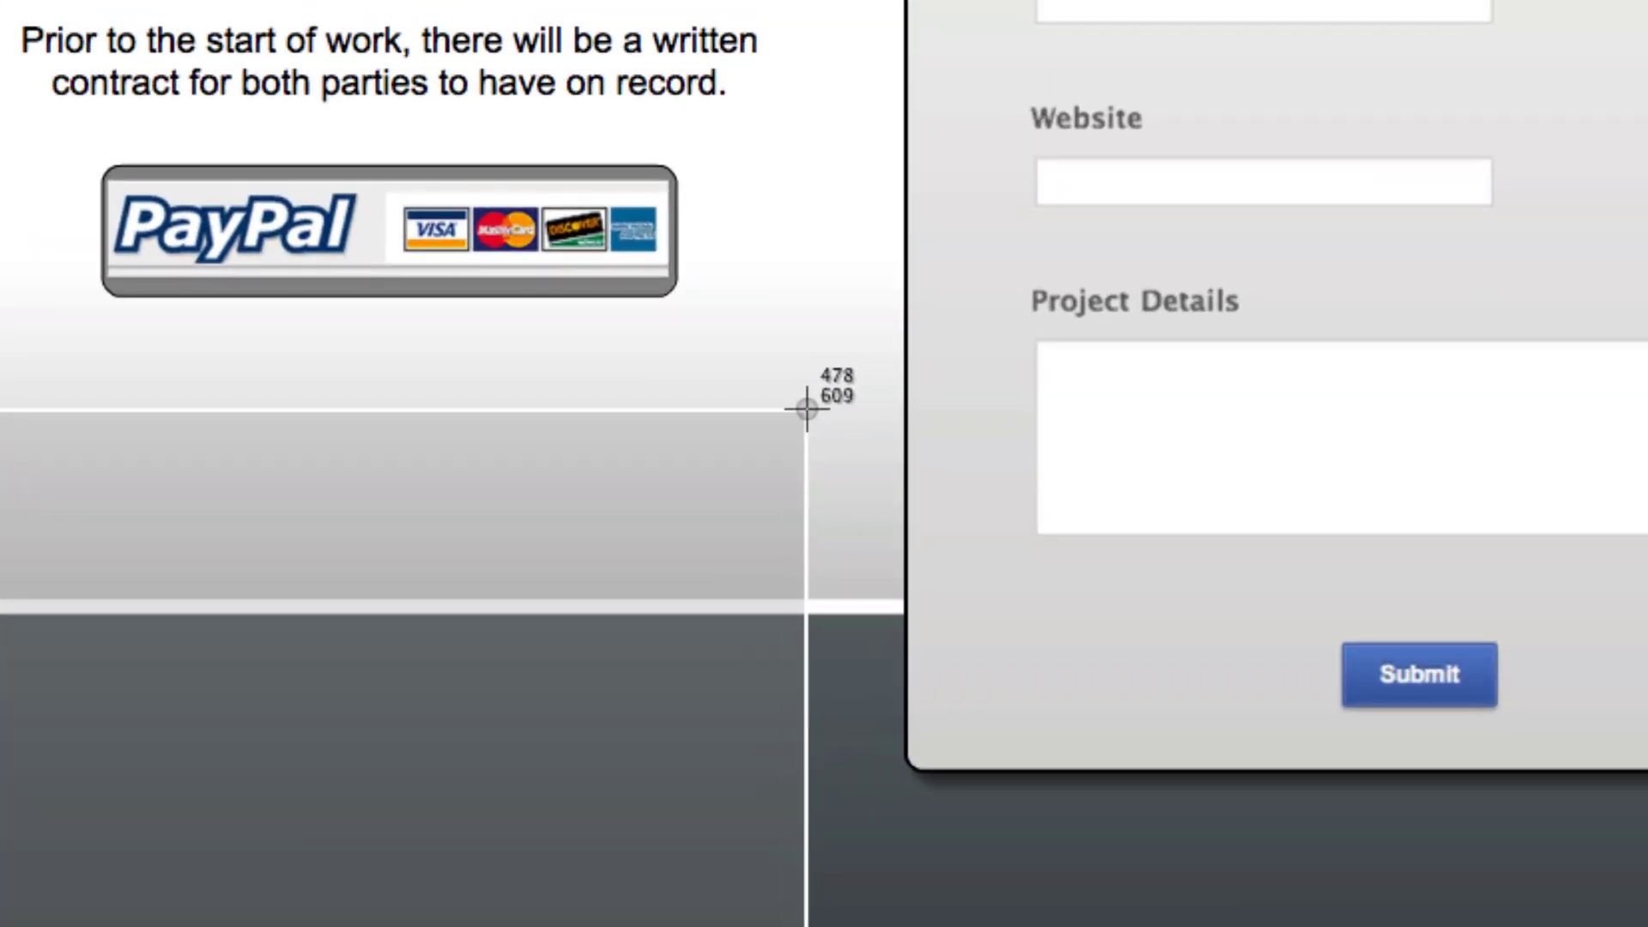
pyautogui.moveTo(807, 409)
pyautogui.mouseDown()
pyautogui.moveTo(815, 435)
pyautogui.moveTo(823, 420)
pyautogui.mouseUp()
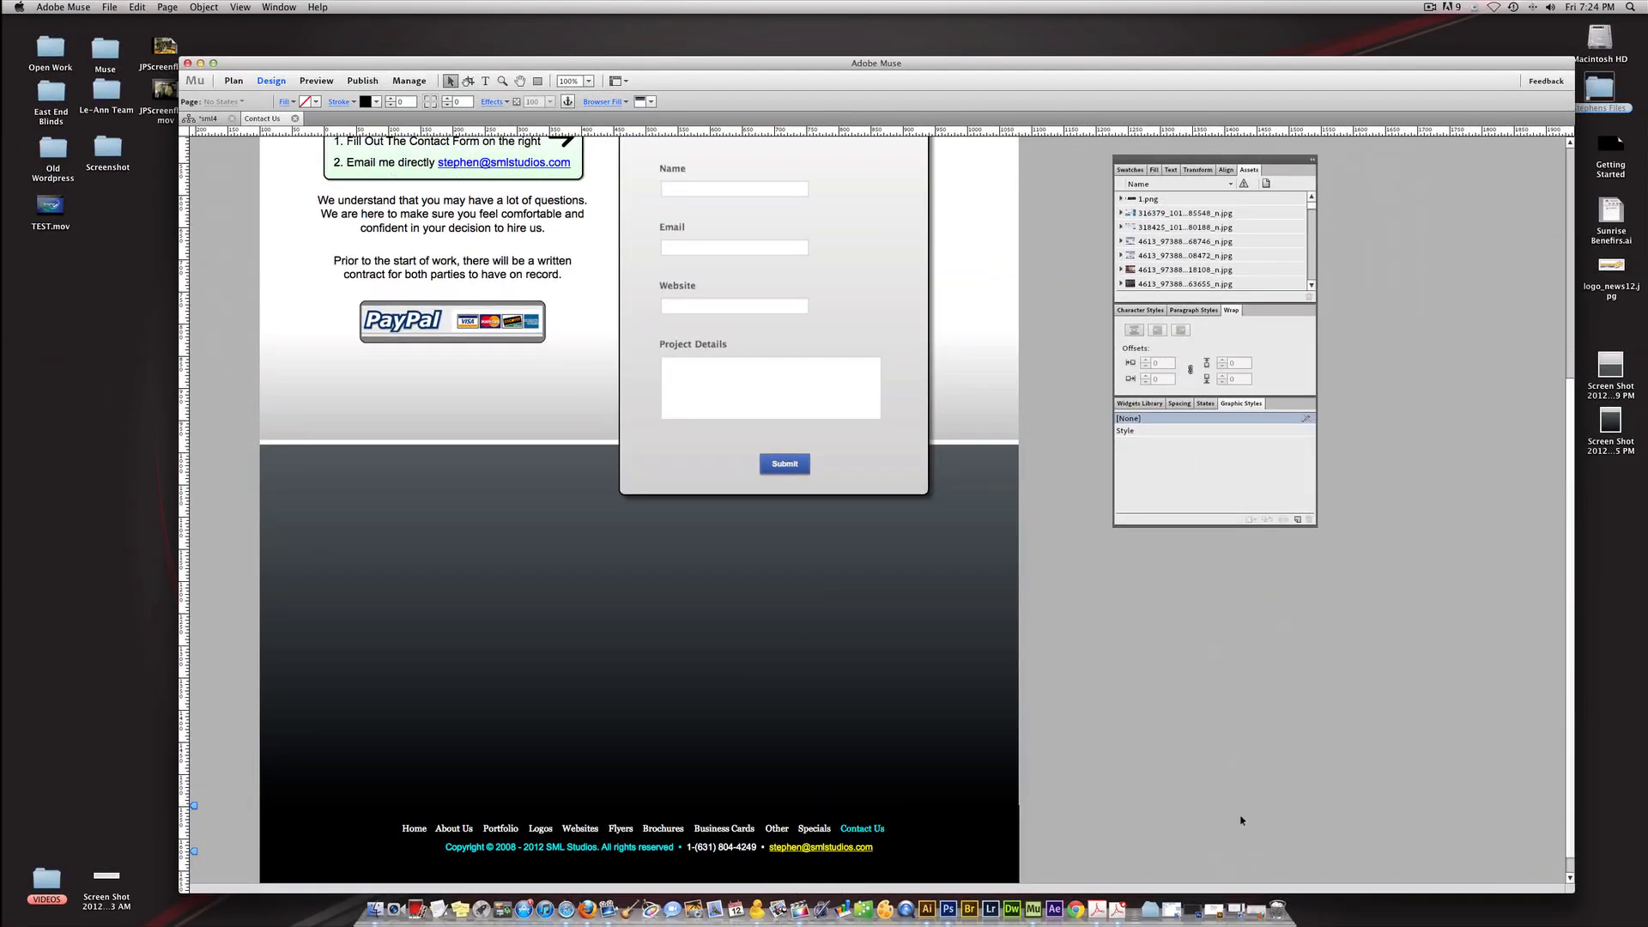
# - Restore the Google Maps window and open embed customization for the disney land orlando florida search
pyautogui.click(1255, 909)
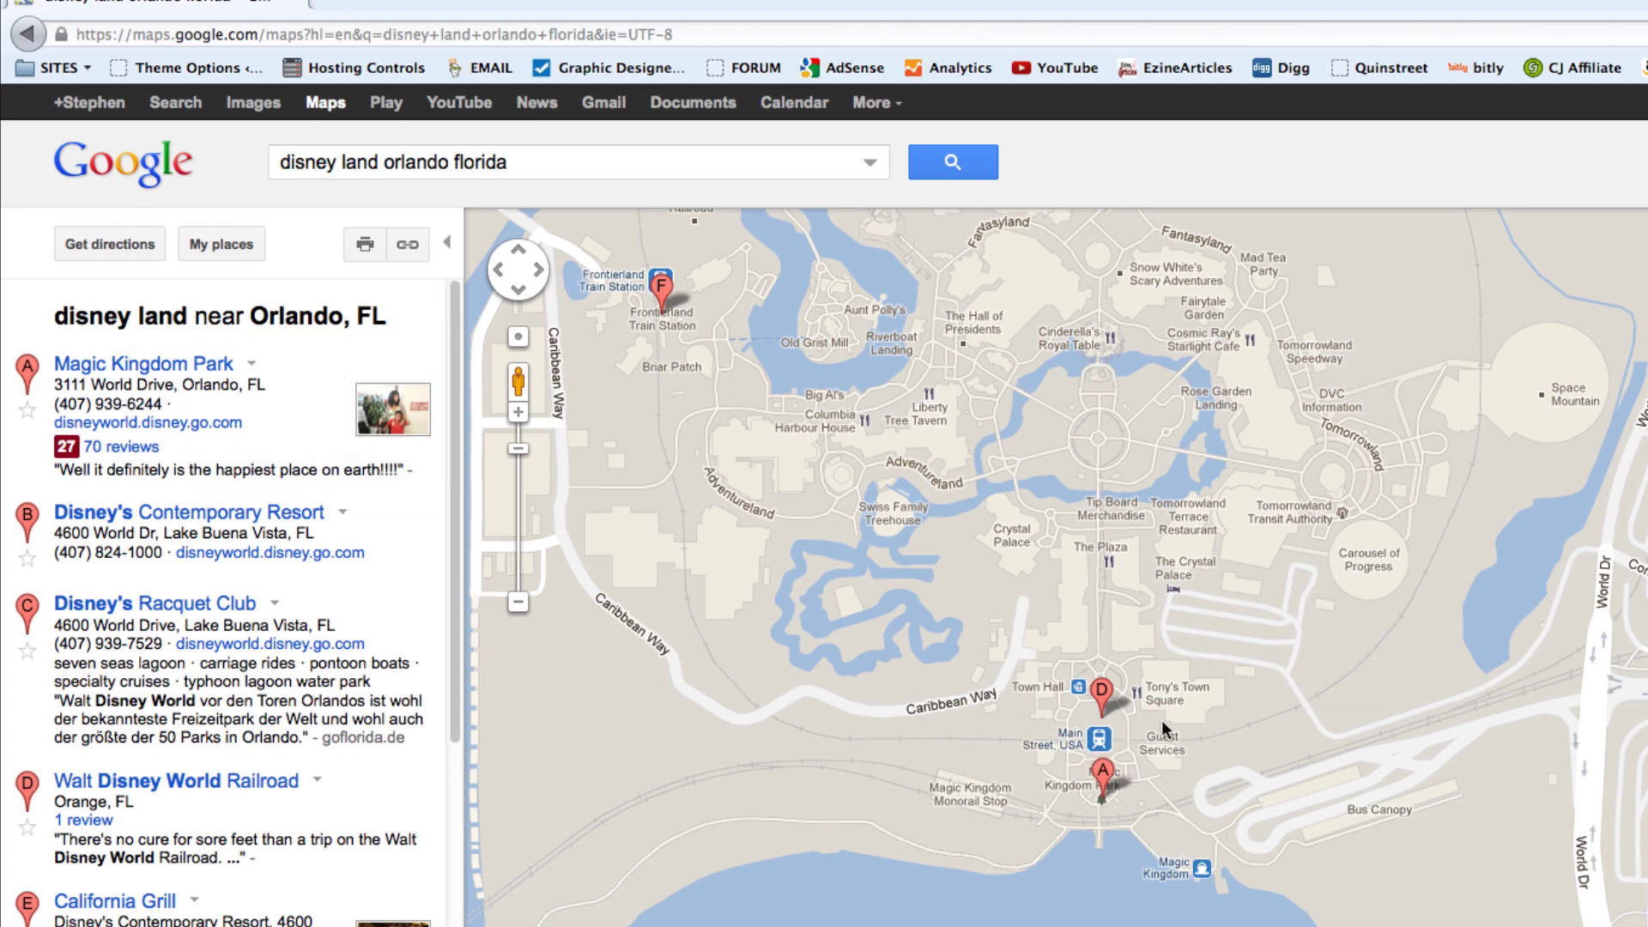
pyautogui.click(409, 249)
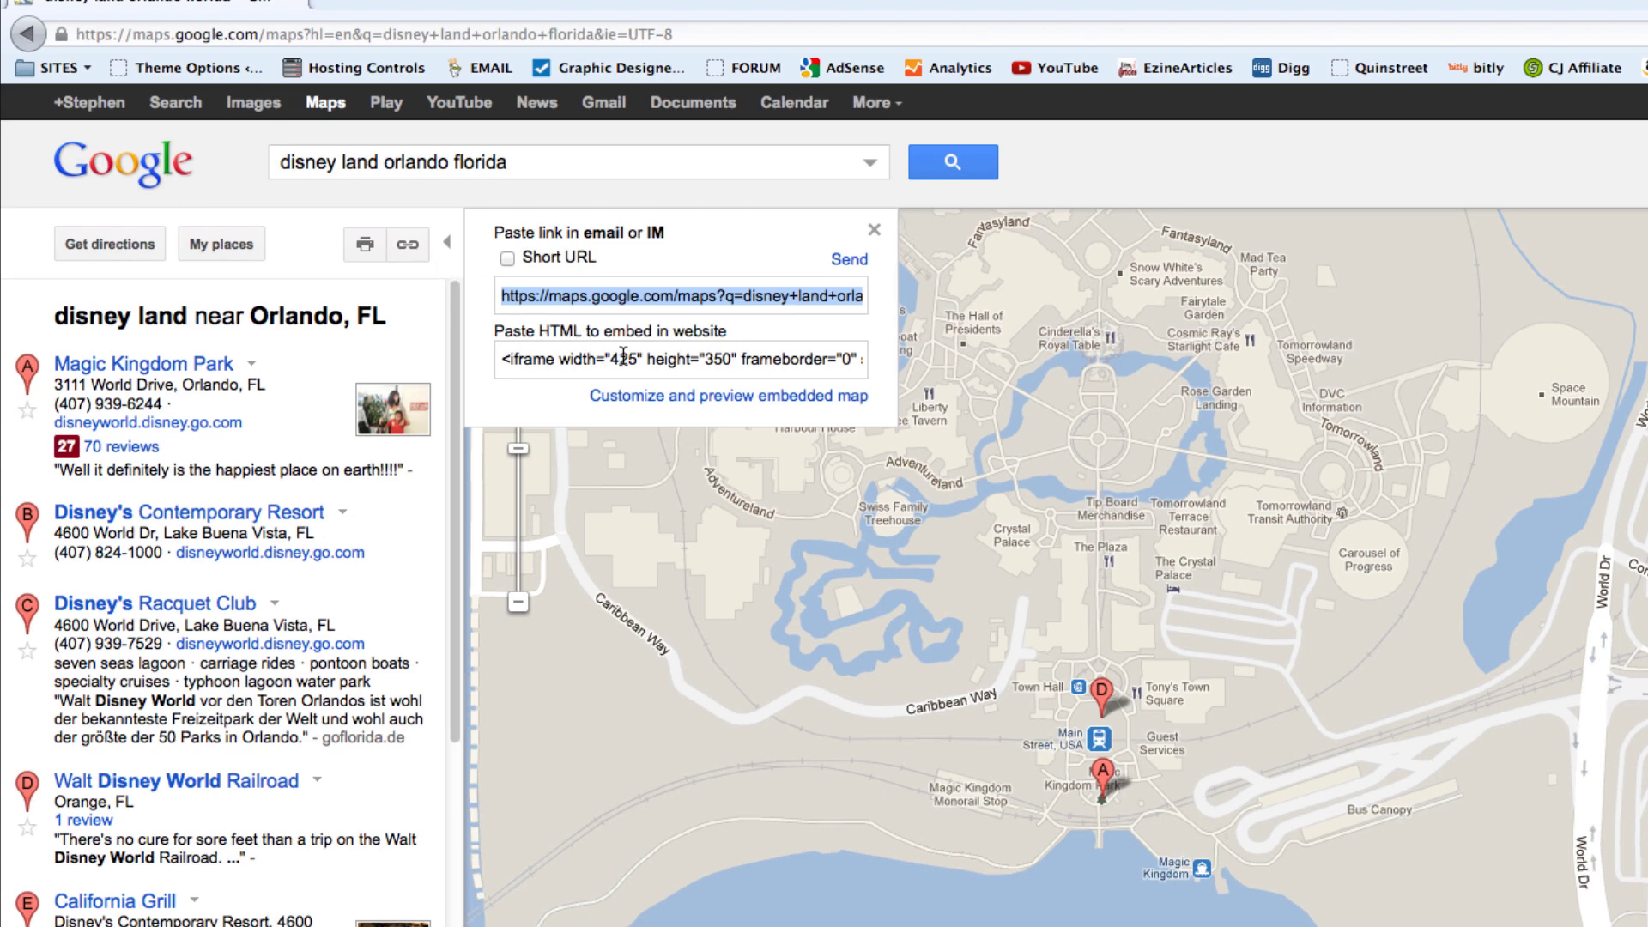
pyautogui.click(688, 409)
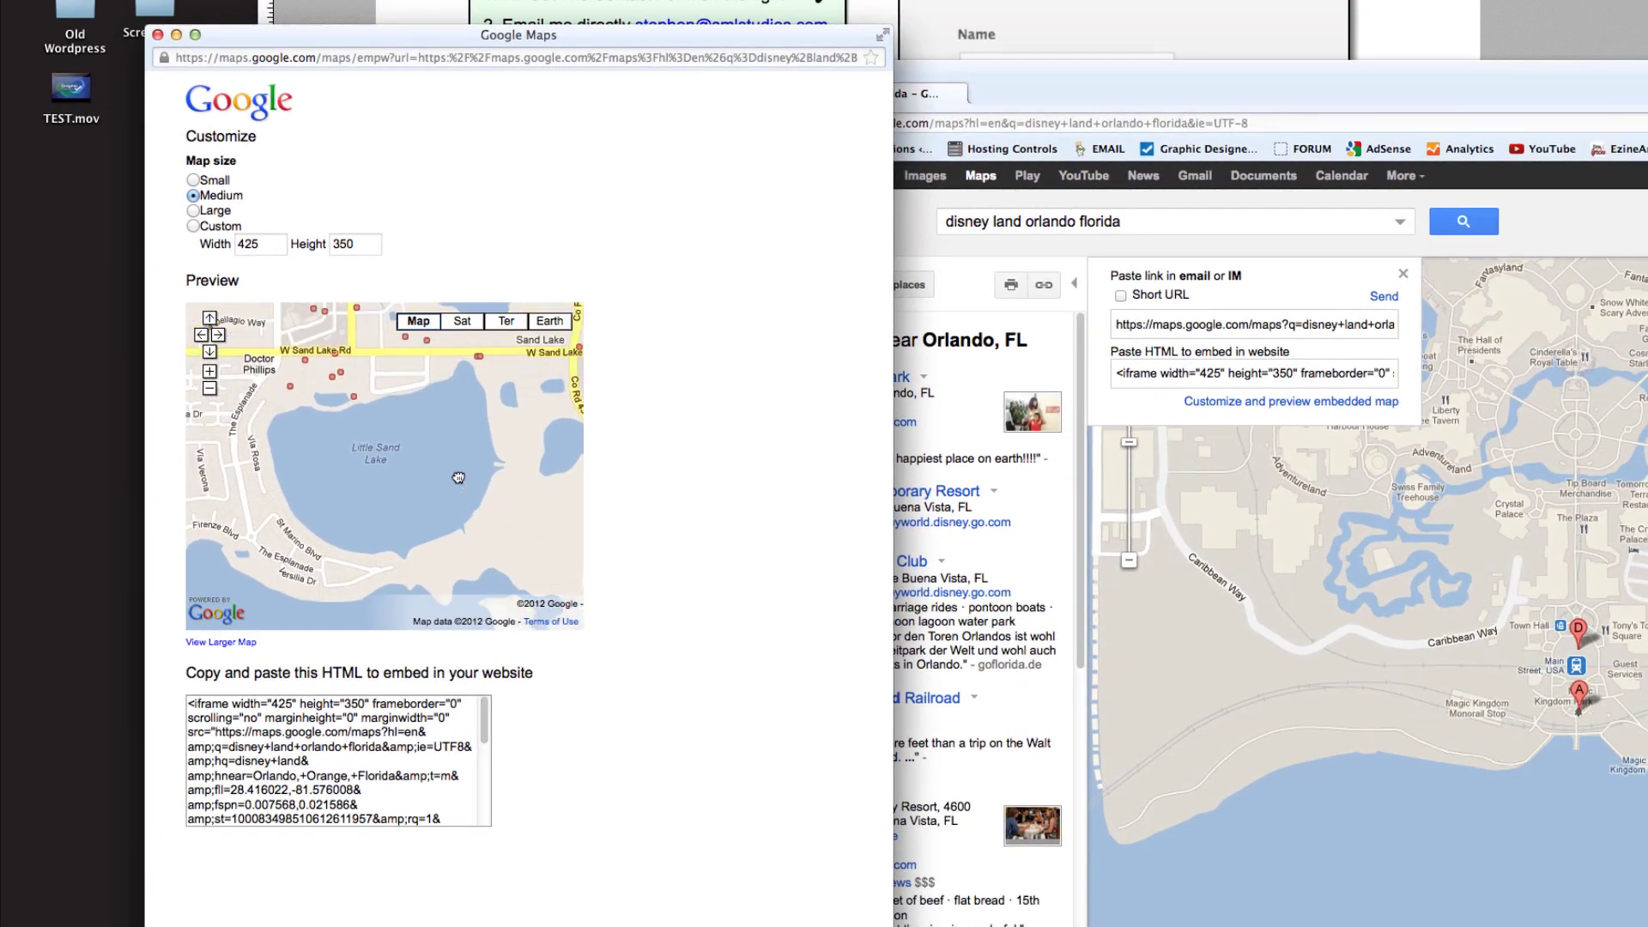
# - Pan and zoom the embed preview onto Sand Lake and International Drive, then choose Custom map size
pyautogui.moveTo(458, 479); pyautogui.dragTo(478, 537)
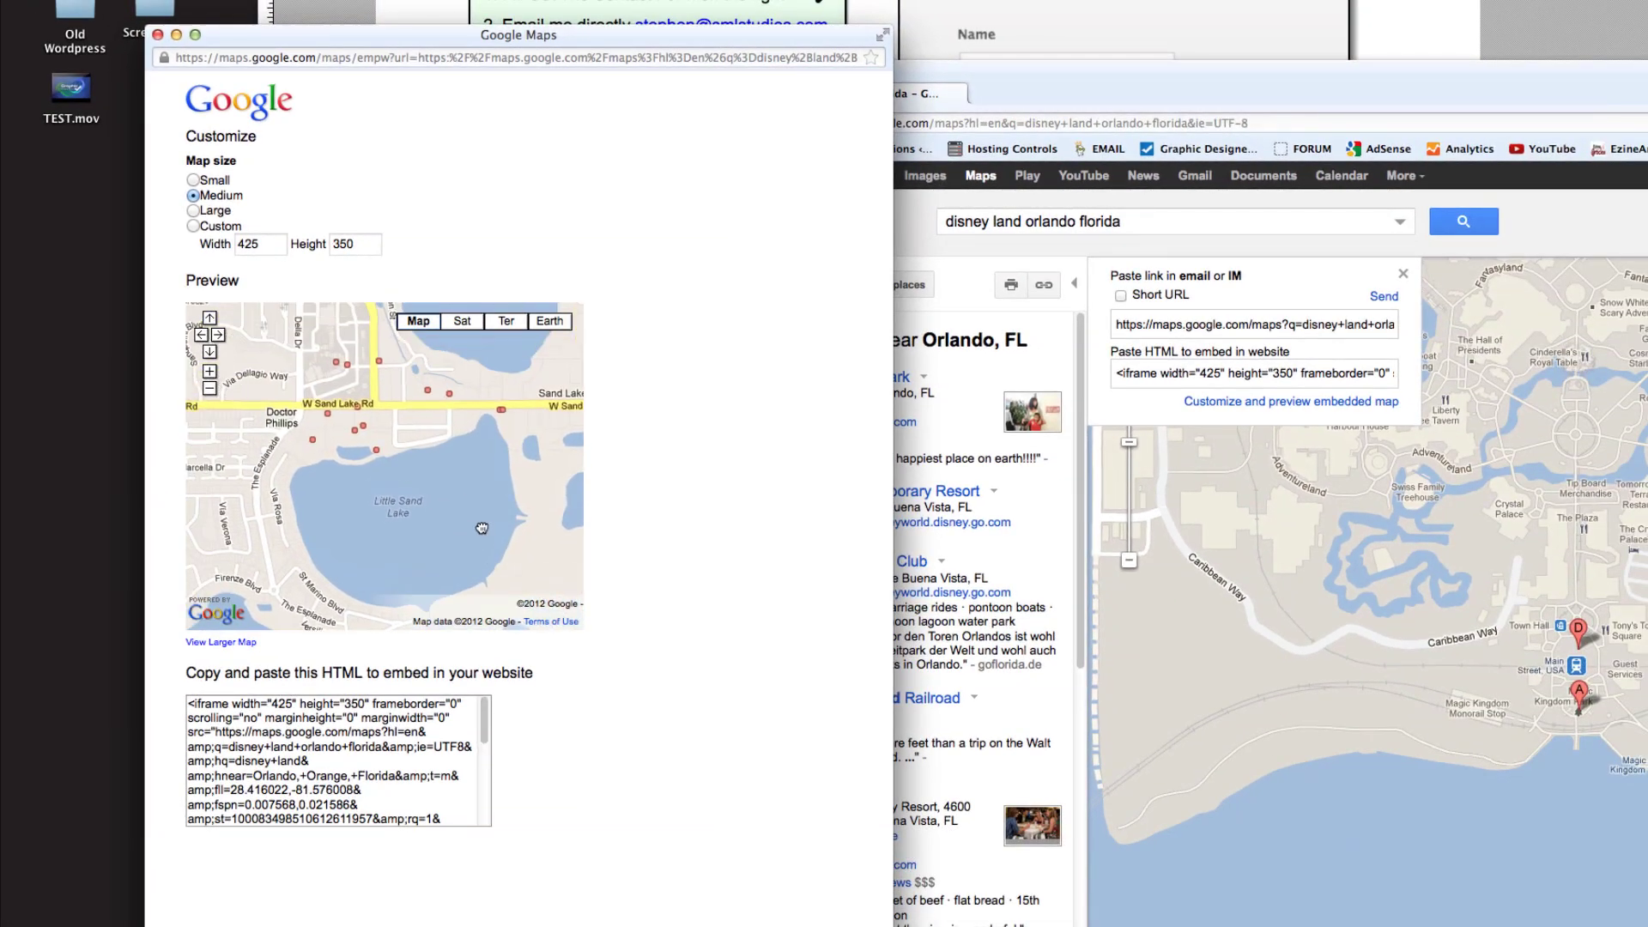
pyautogui.moveTo(404, 416); pyautogui.dragTo(333, 485)
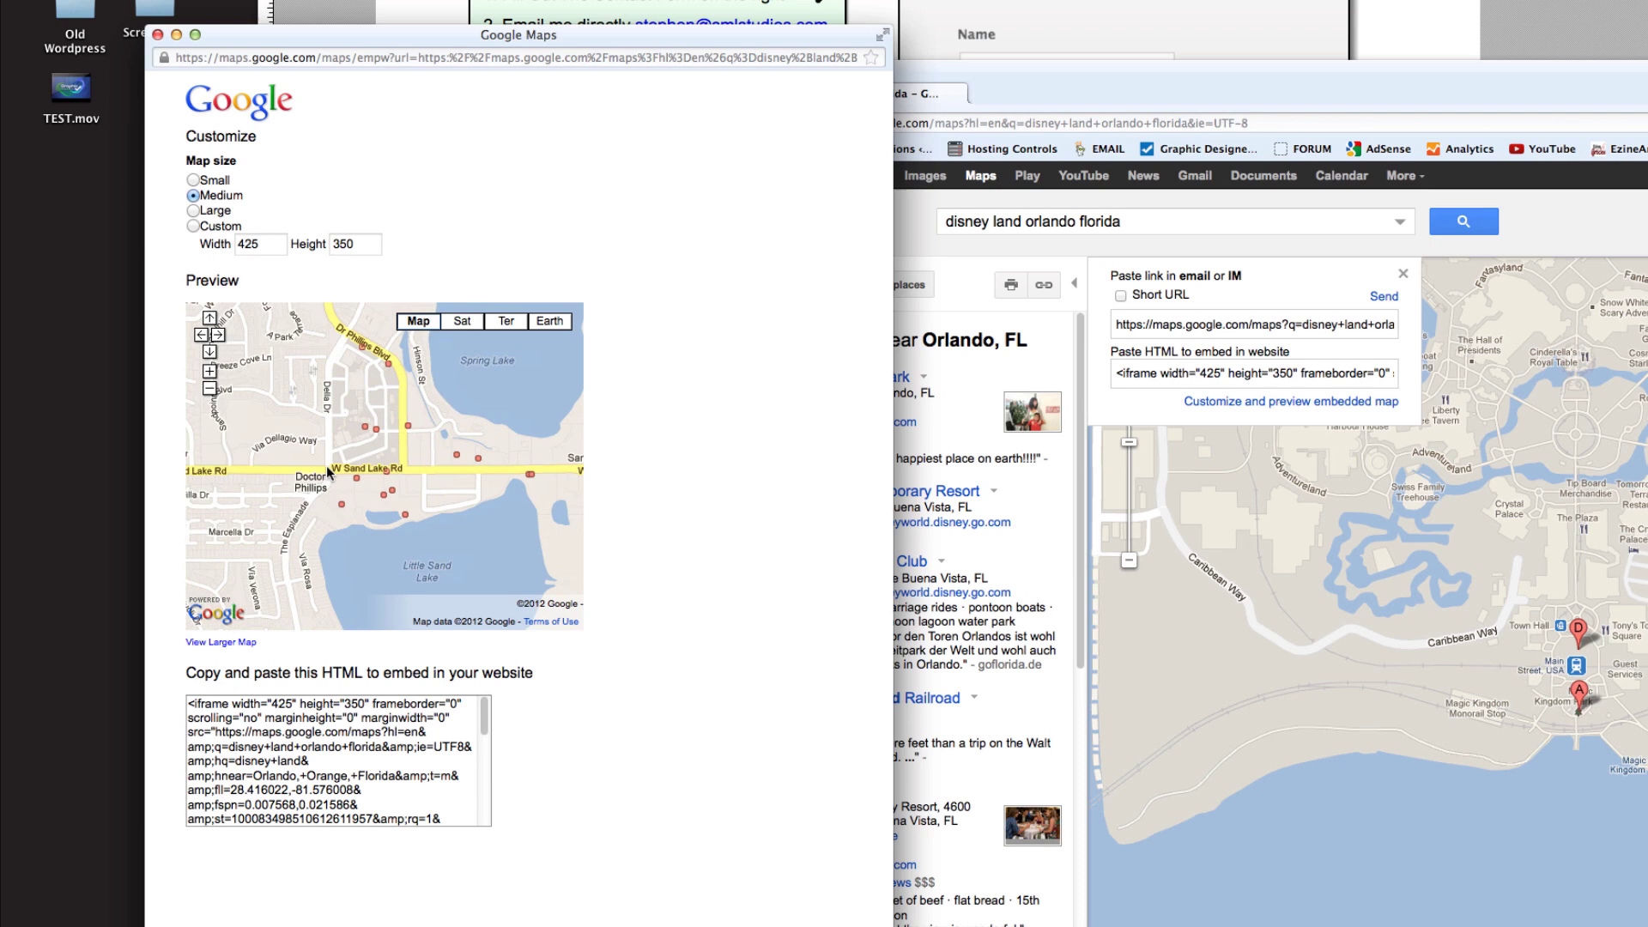
pyautogui.click(209, 371)
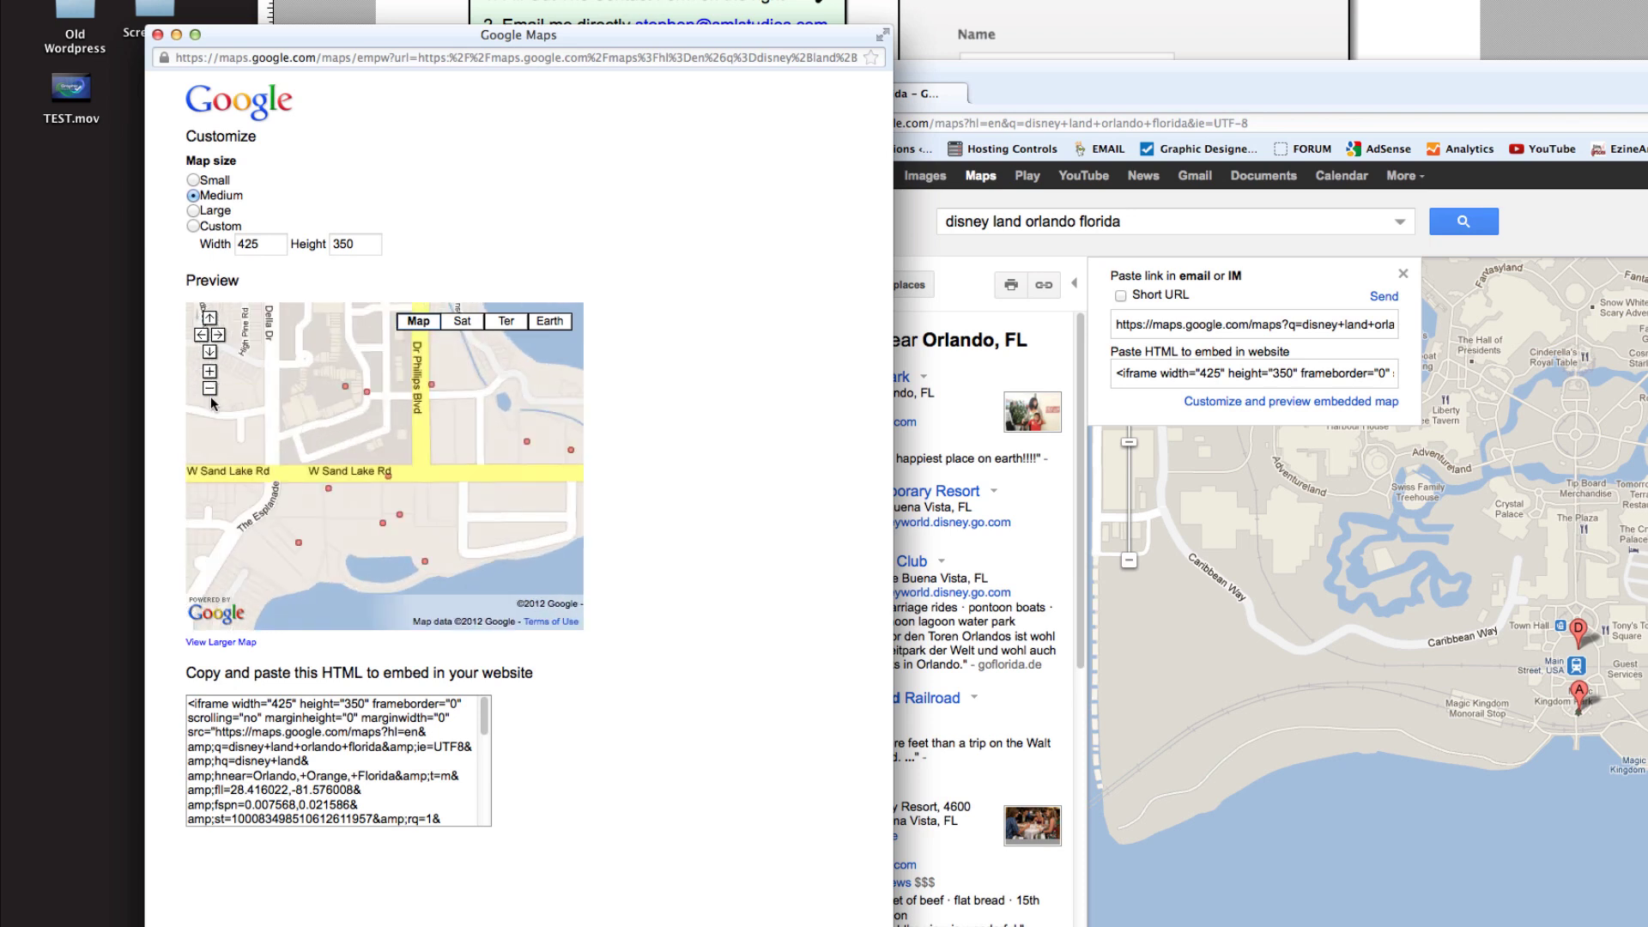
pyautogui.click(211, 390)
pyautogui.click(211, 391)
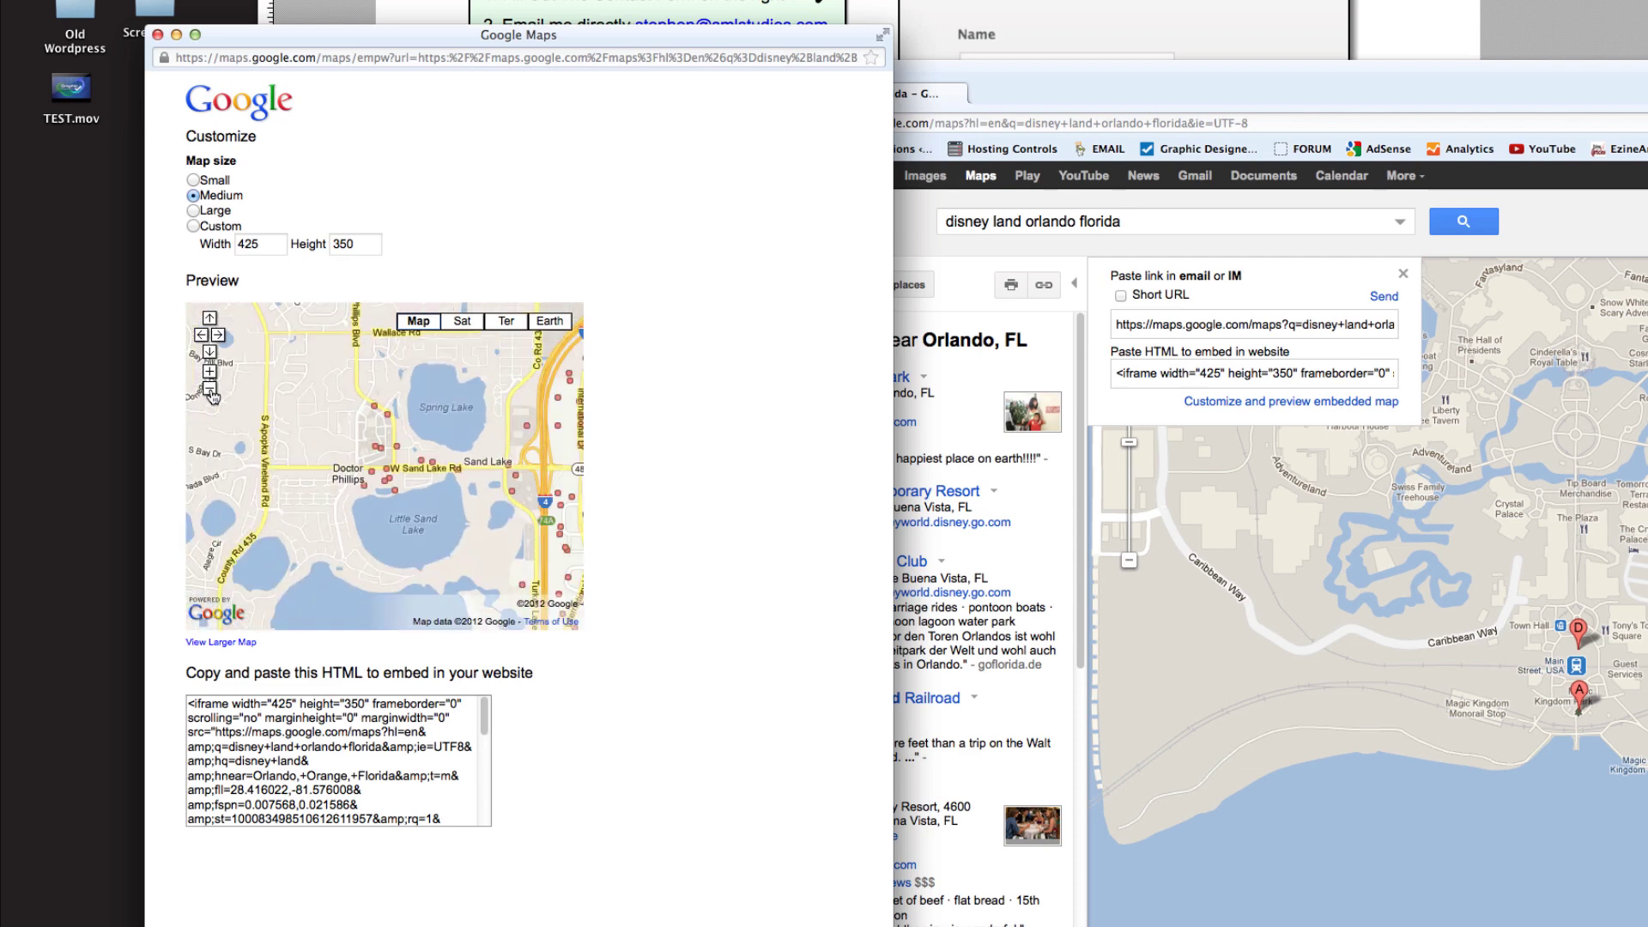
pyautogui.click(211, 391)
pyautogui.moveTo(426, 402); pyautogui.dragTo(357, 393)
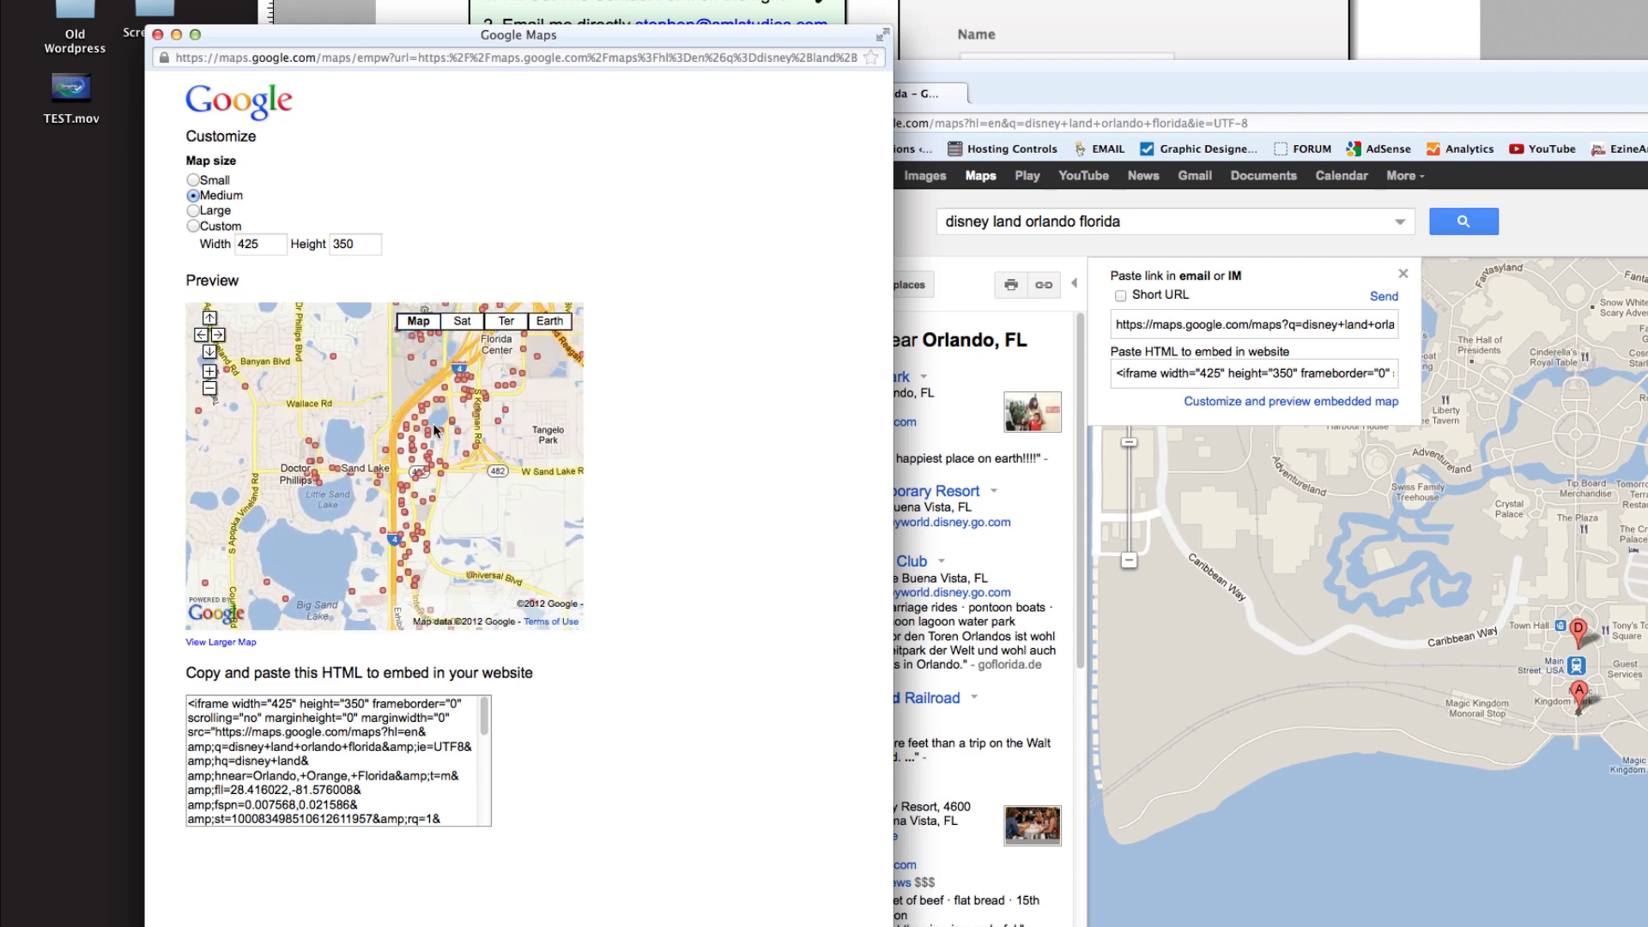
pyautogui.click(213, 378)
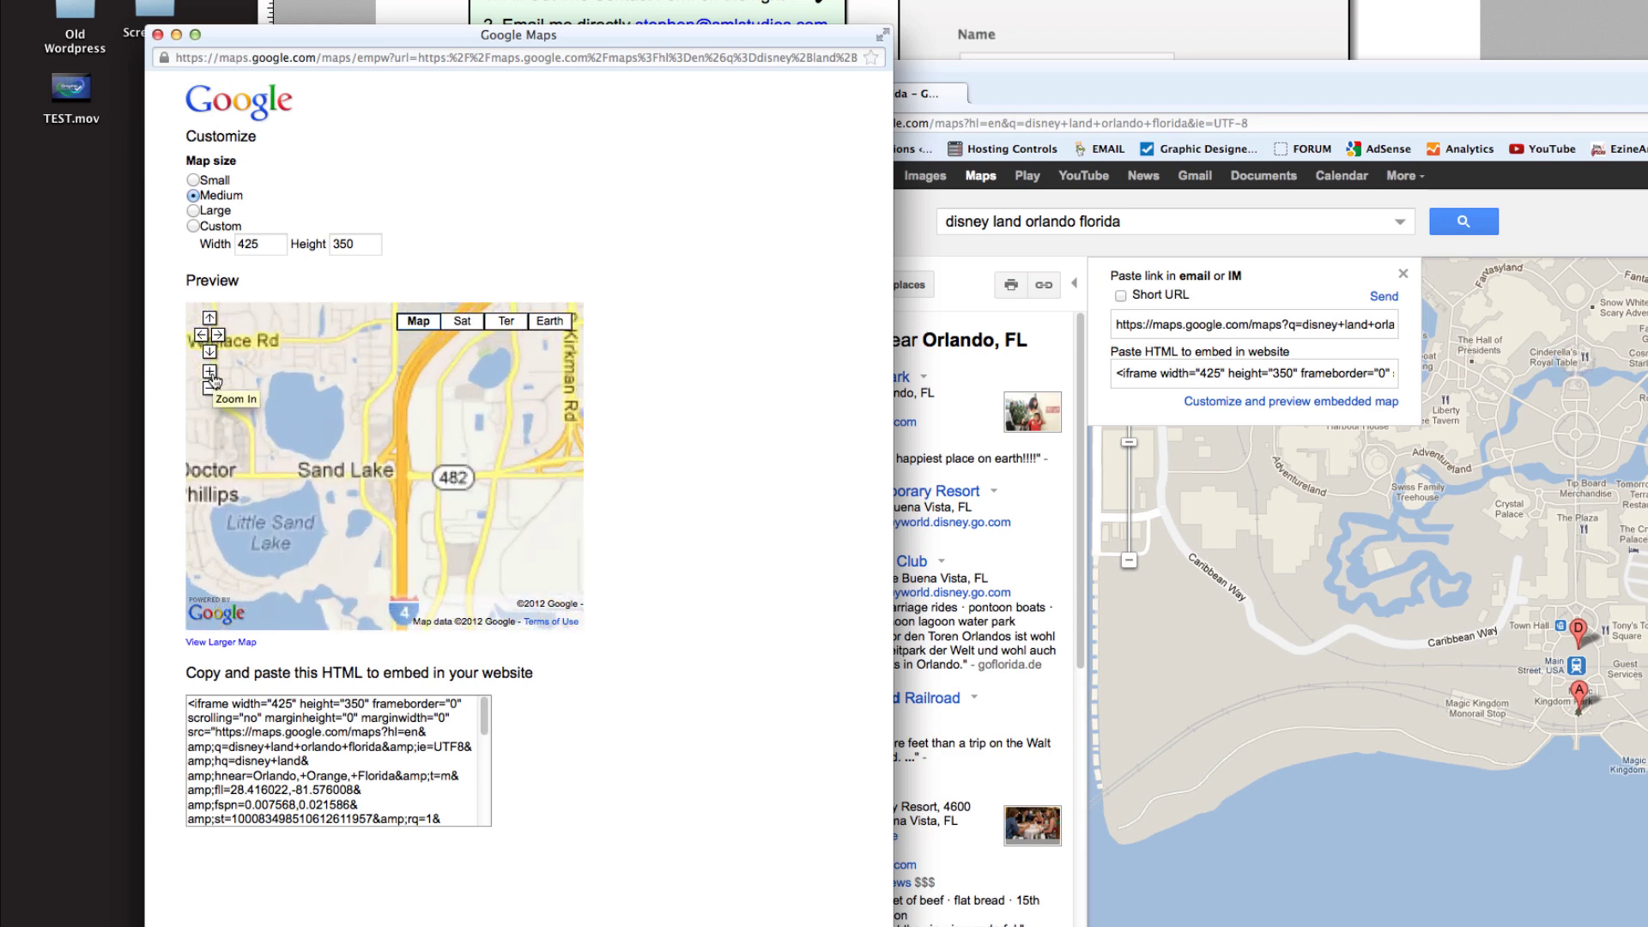
pyautogui.click(210, 388)
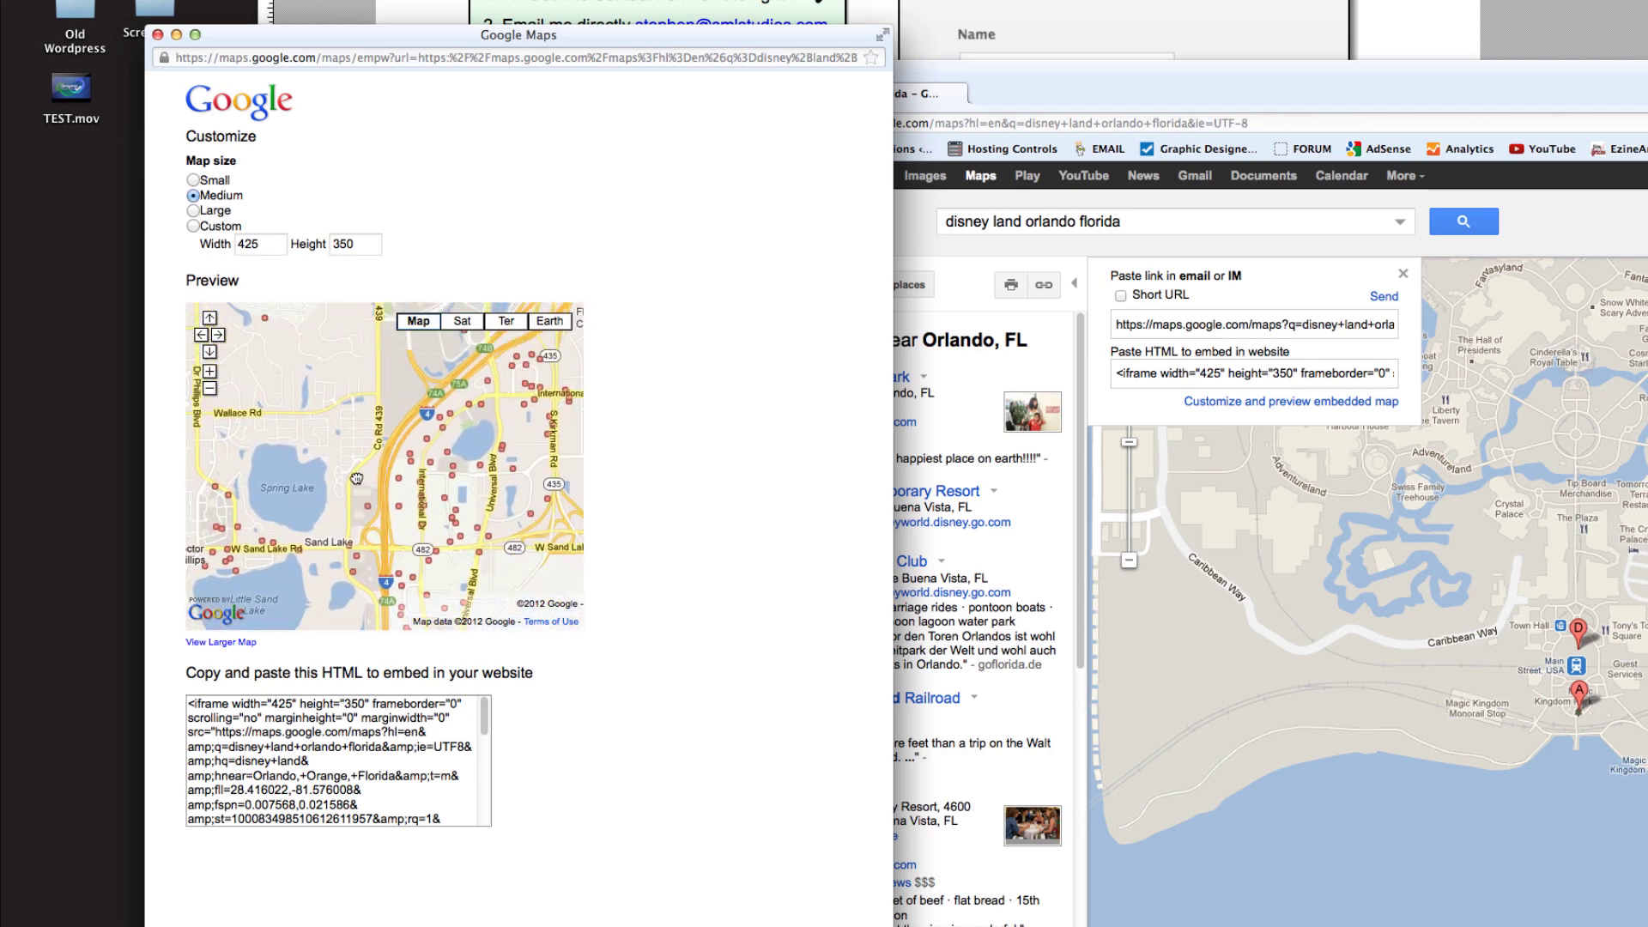
pyautogui.click(193, 226)
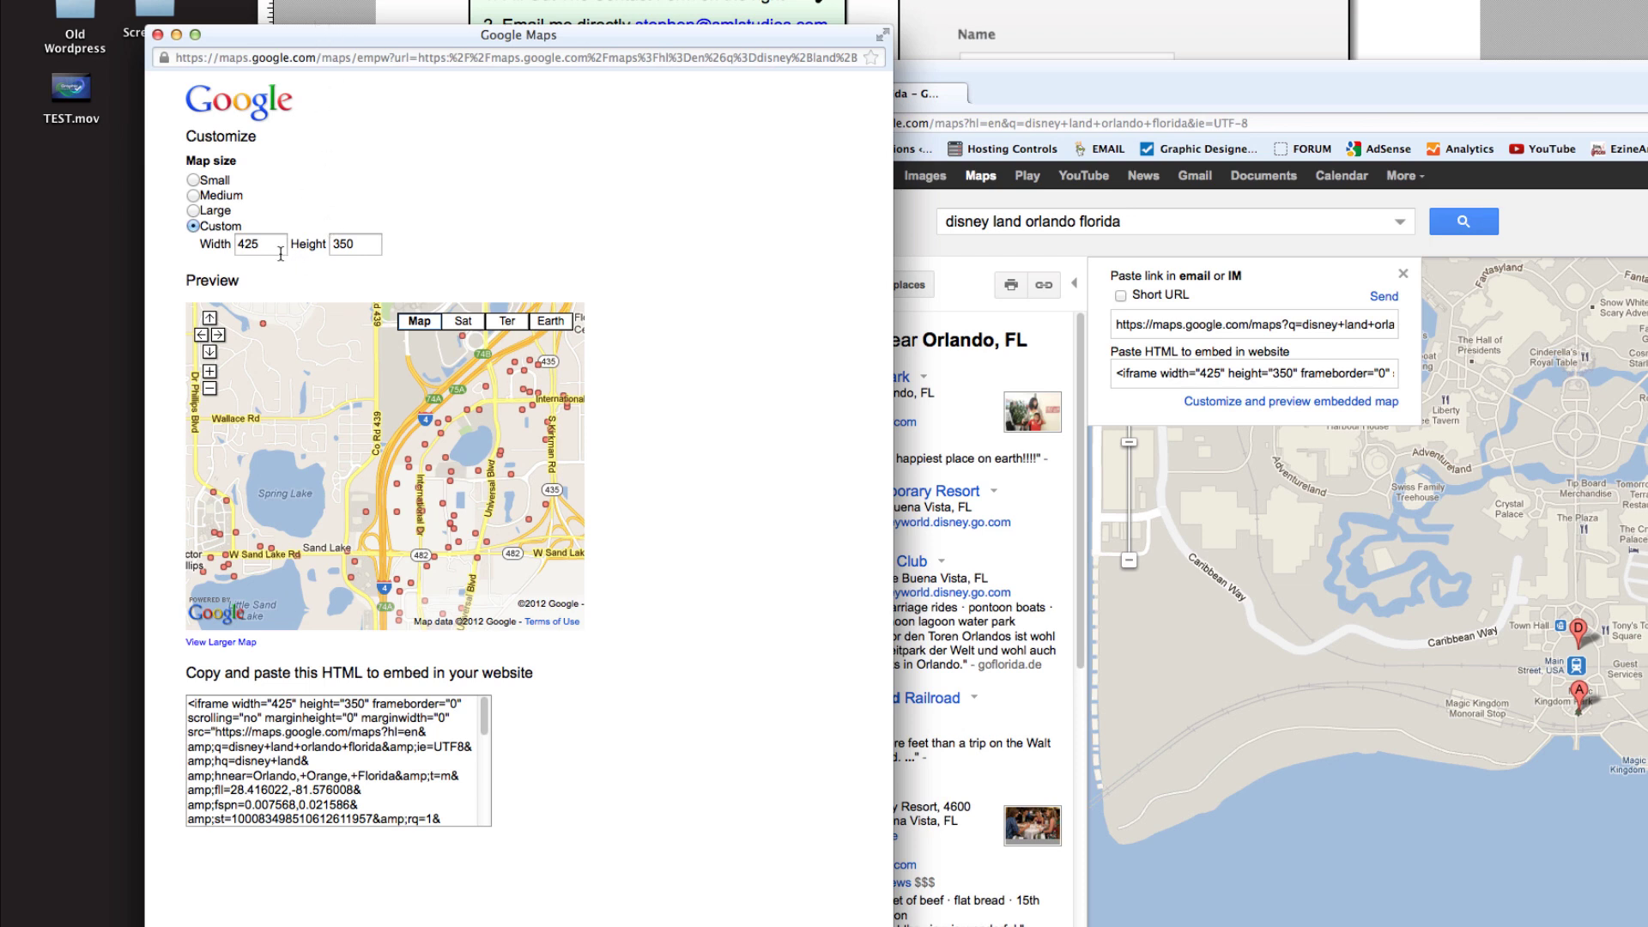
# - Set the custom embed map size to width 480 and height 600
pyautogui.moveTo(280, 253); pyautogui.dragTo(224, 247)
pyautogui.write('480')
pyautogui.press('Tab')
pyautogui.write('600')
pyautogui.click(330, 227)
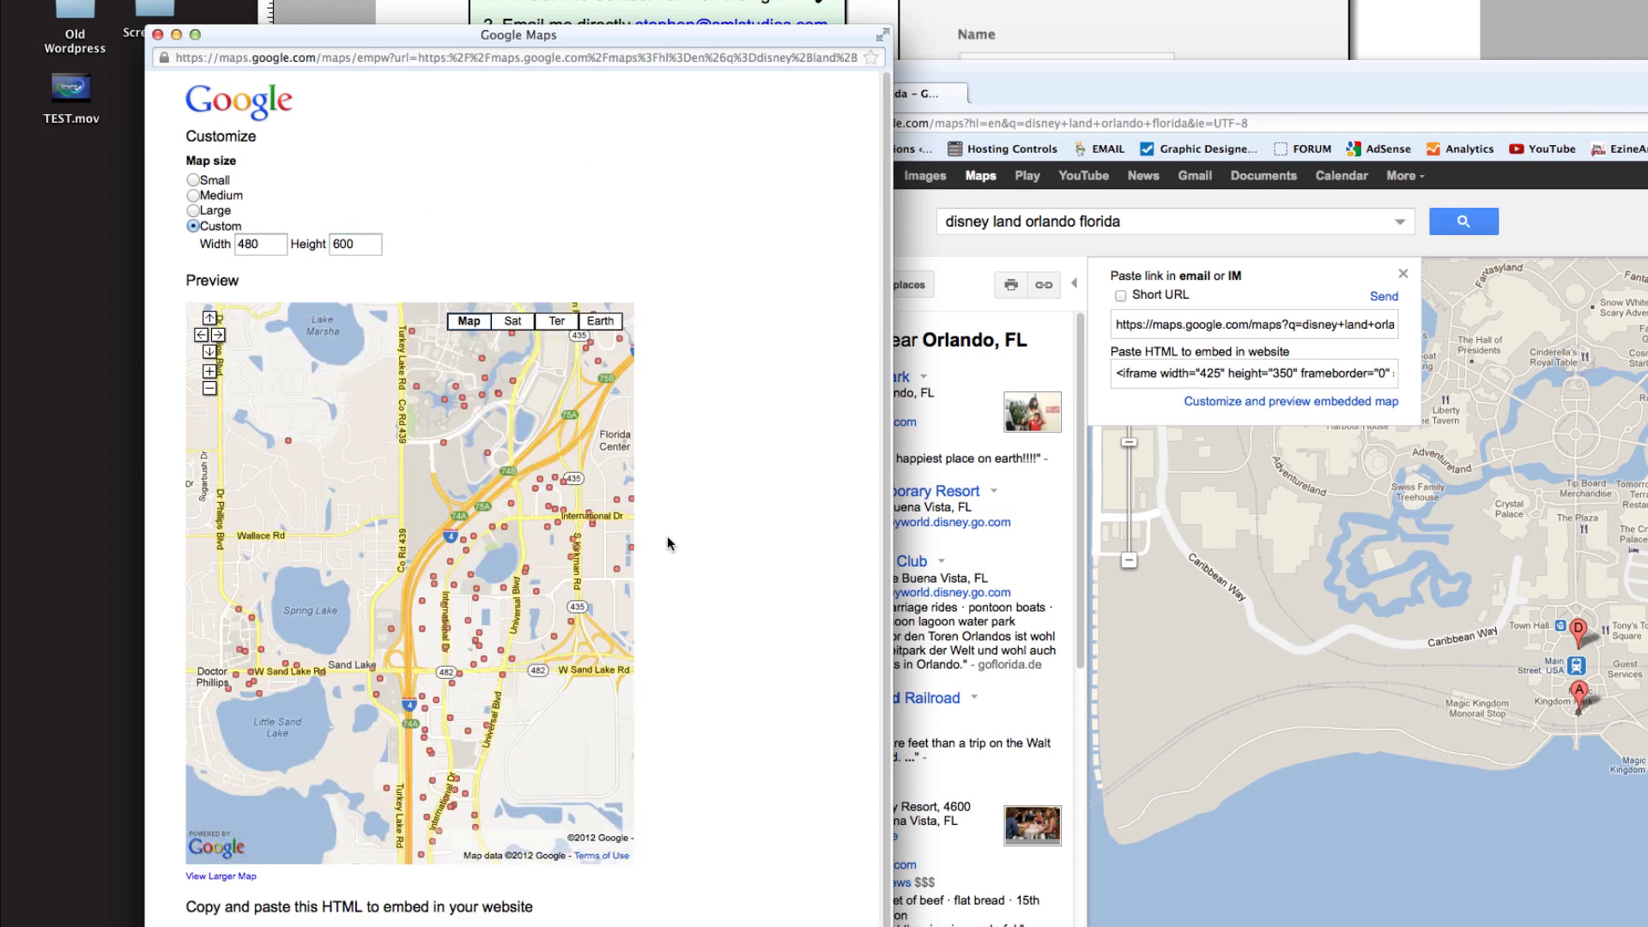
# - Select all of the updated embed HTML code and switch back to Adobe Muse
pyautogui.scroll(-2, 678, 547)
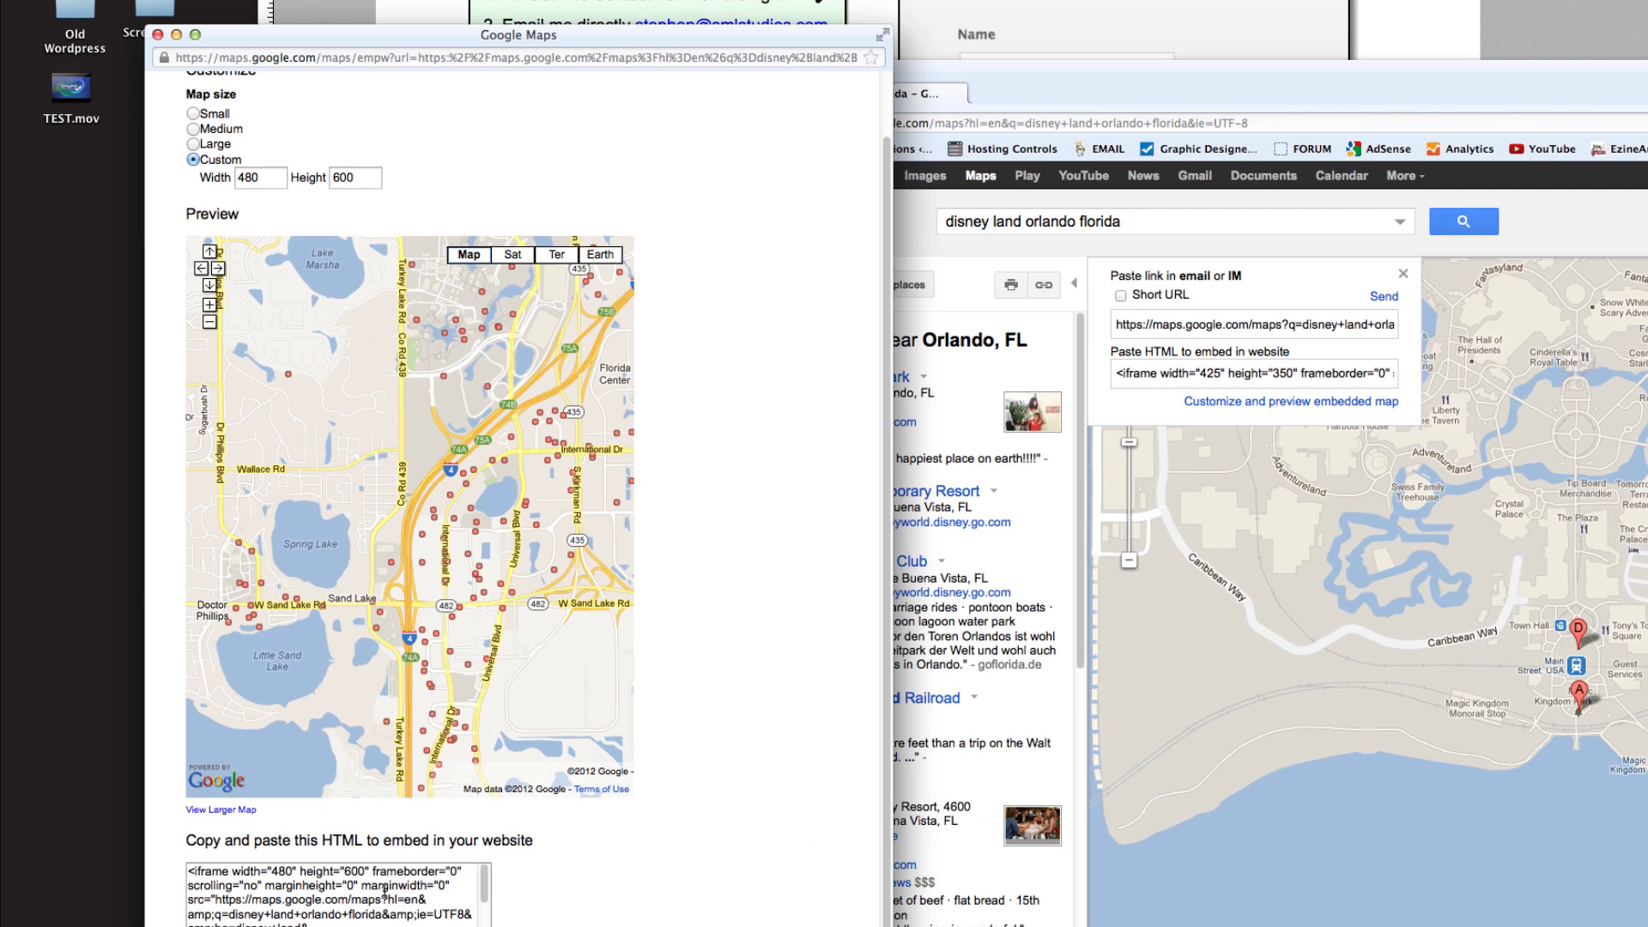
pyautogui.click(353, 913)
pyautogui.press('super+a')
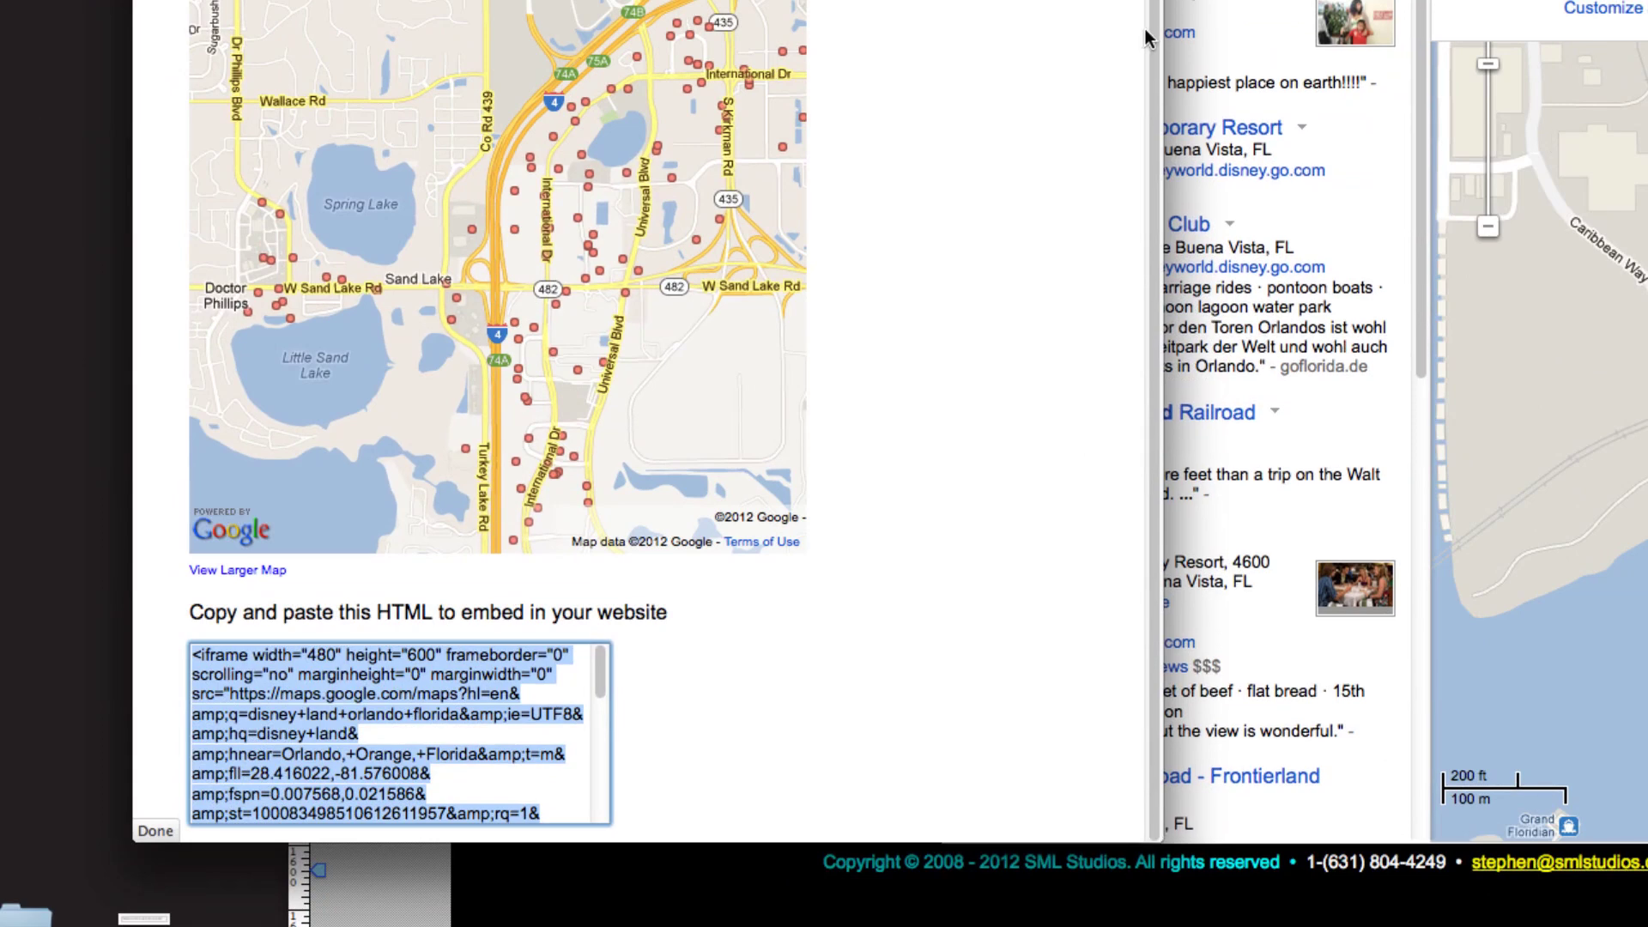
pyautogui.click(676, 736)
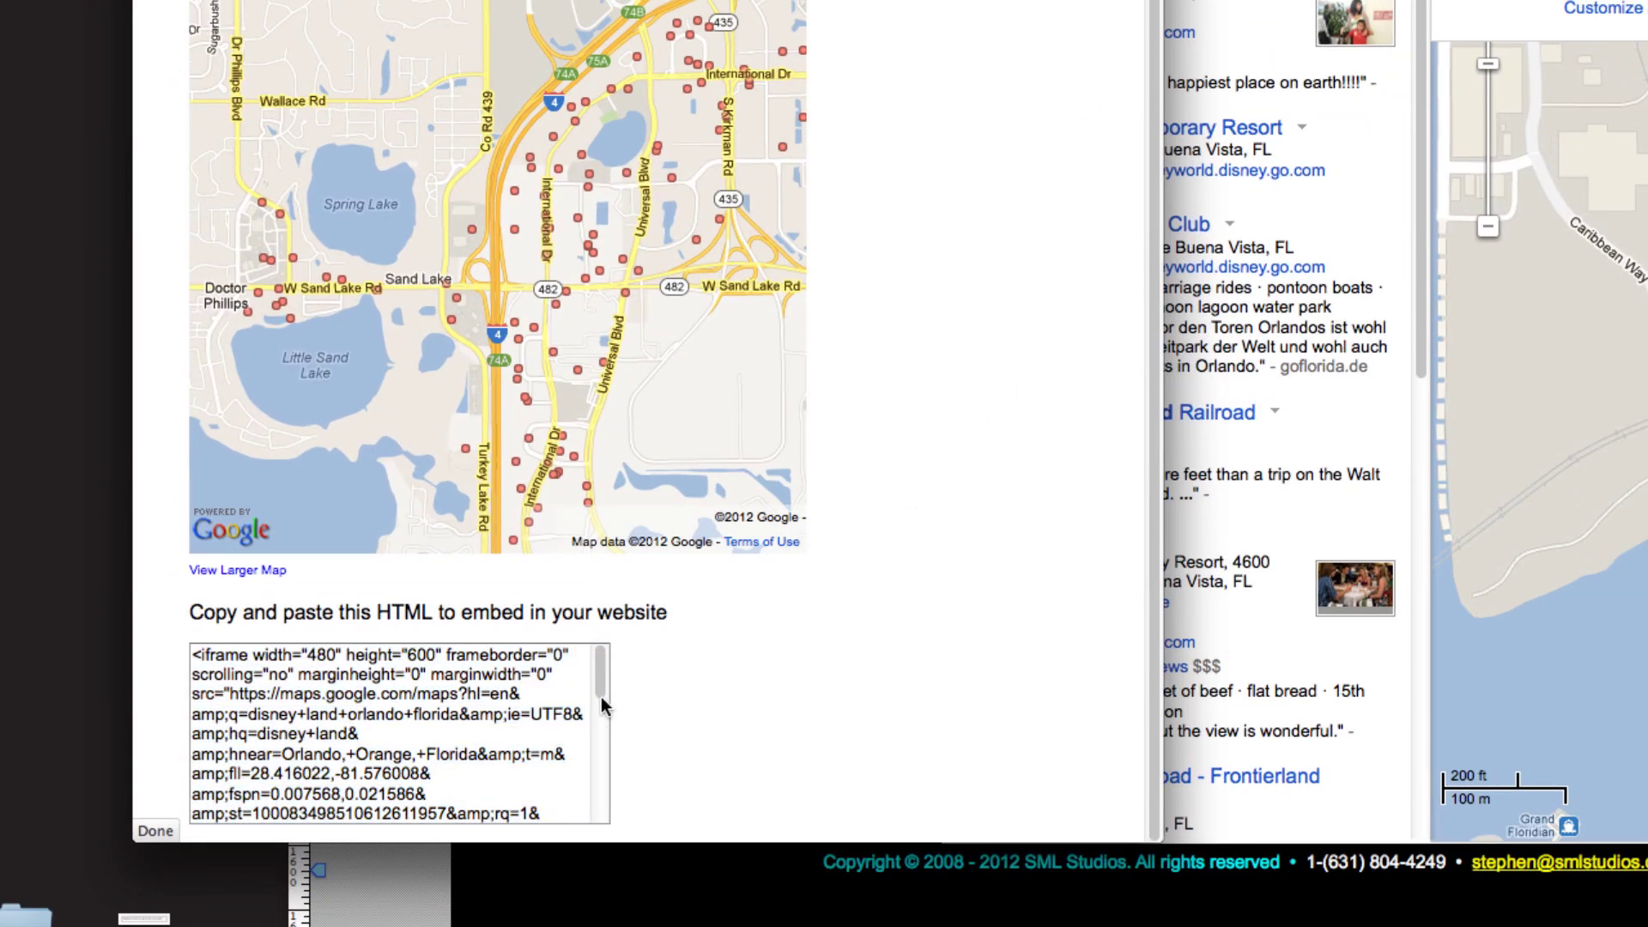
pyautogui.click(539, 684)
pyautogui.press('super+a')
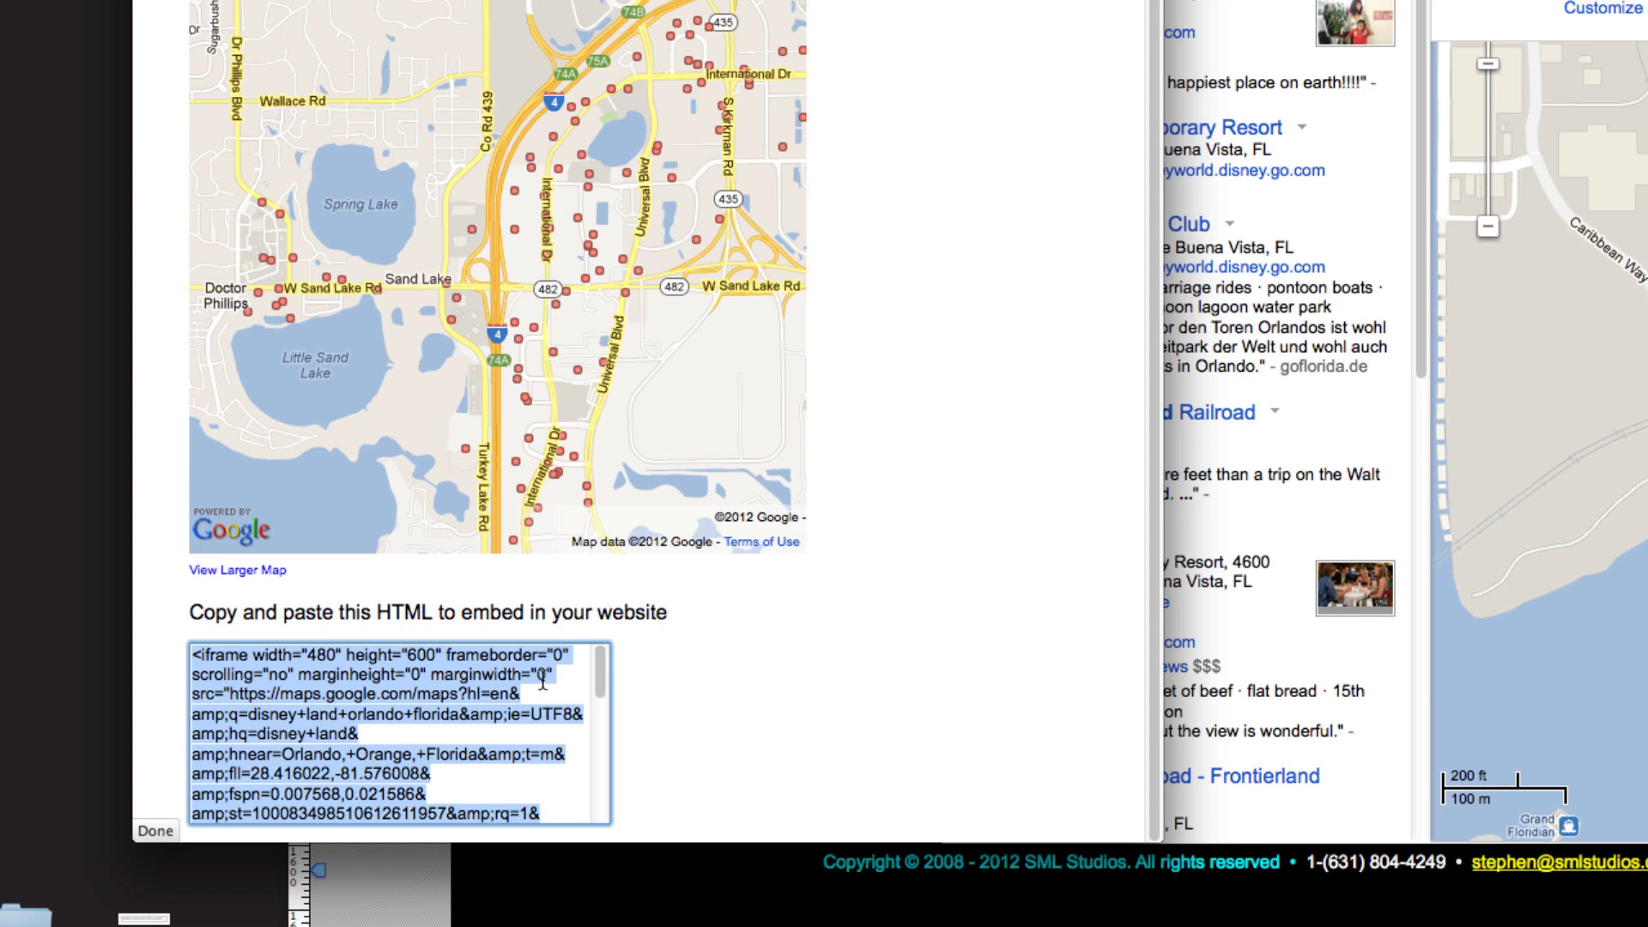
pyautogui.scroll(1, 1211, 107)
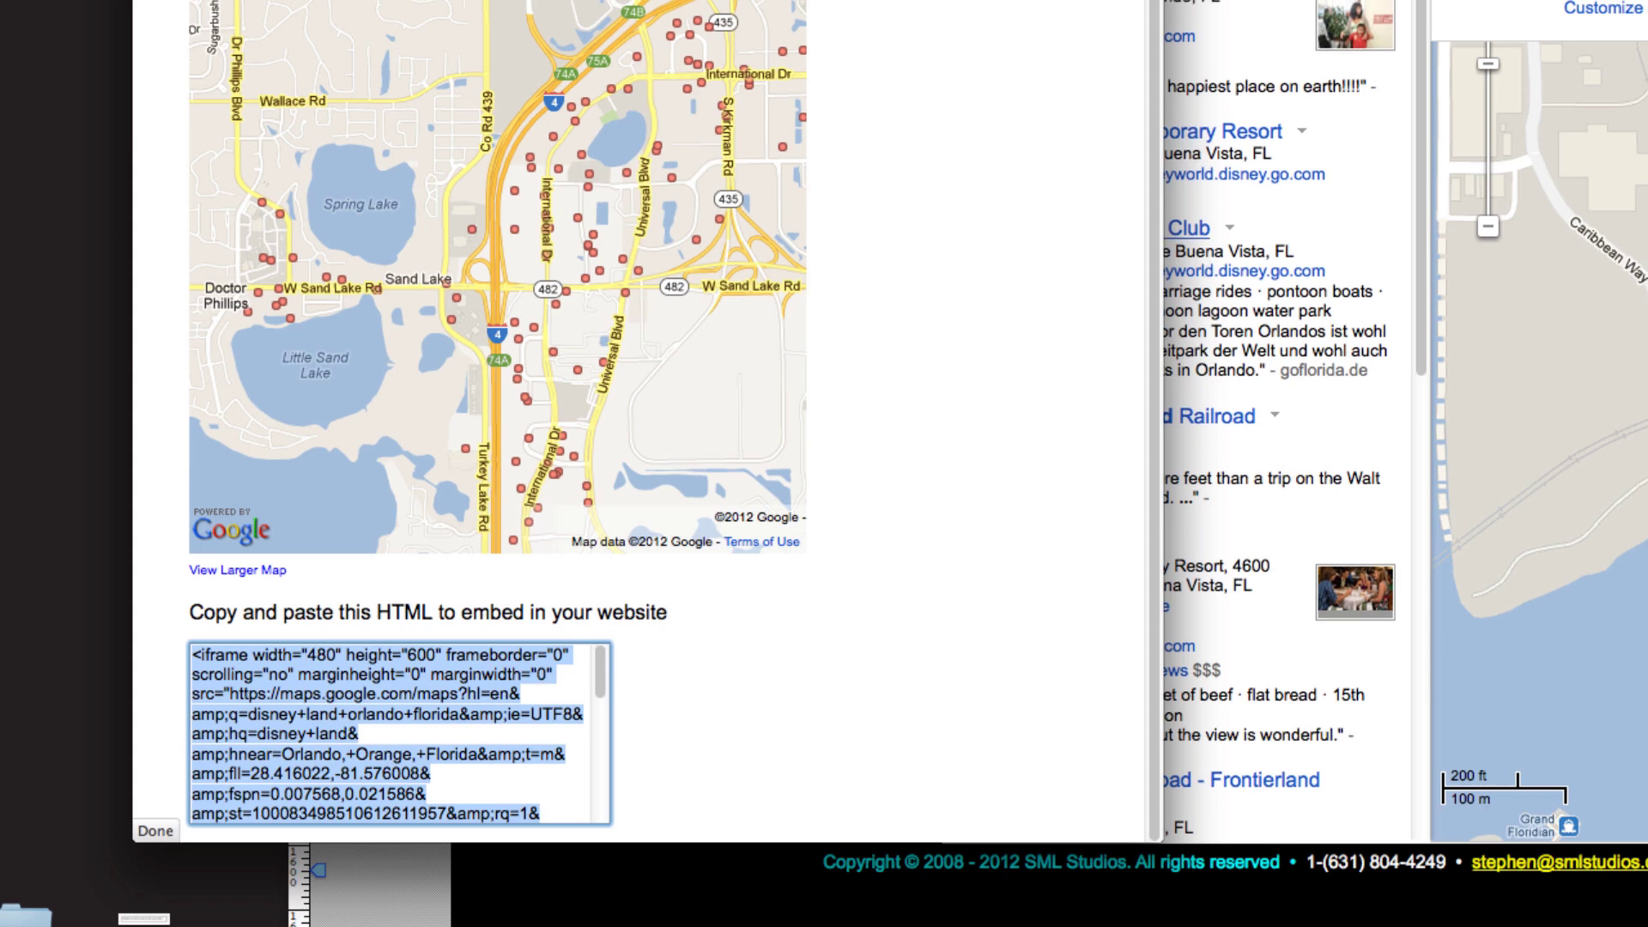
pyautogui.press('super+Tab')
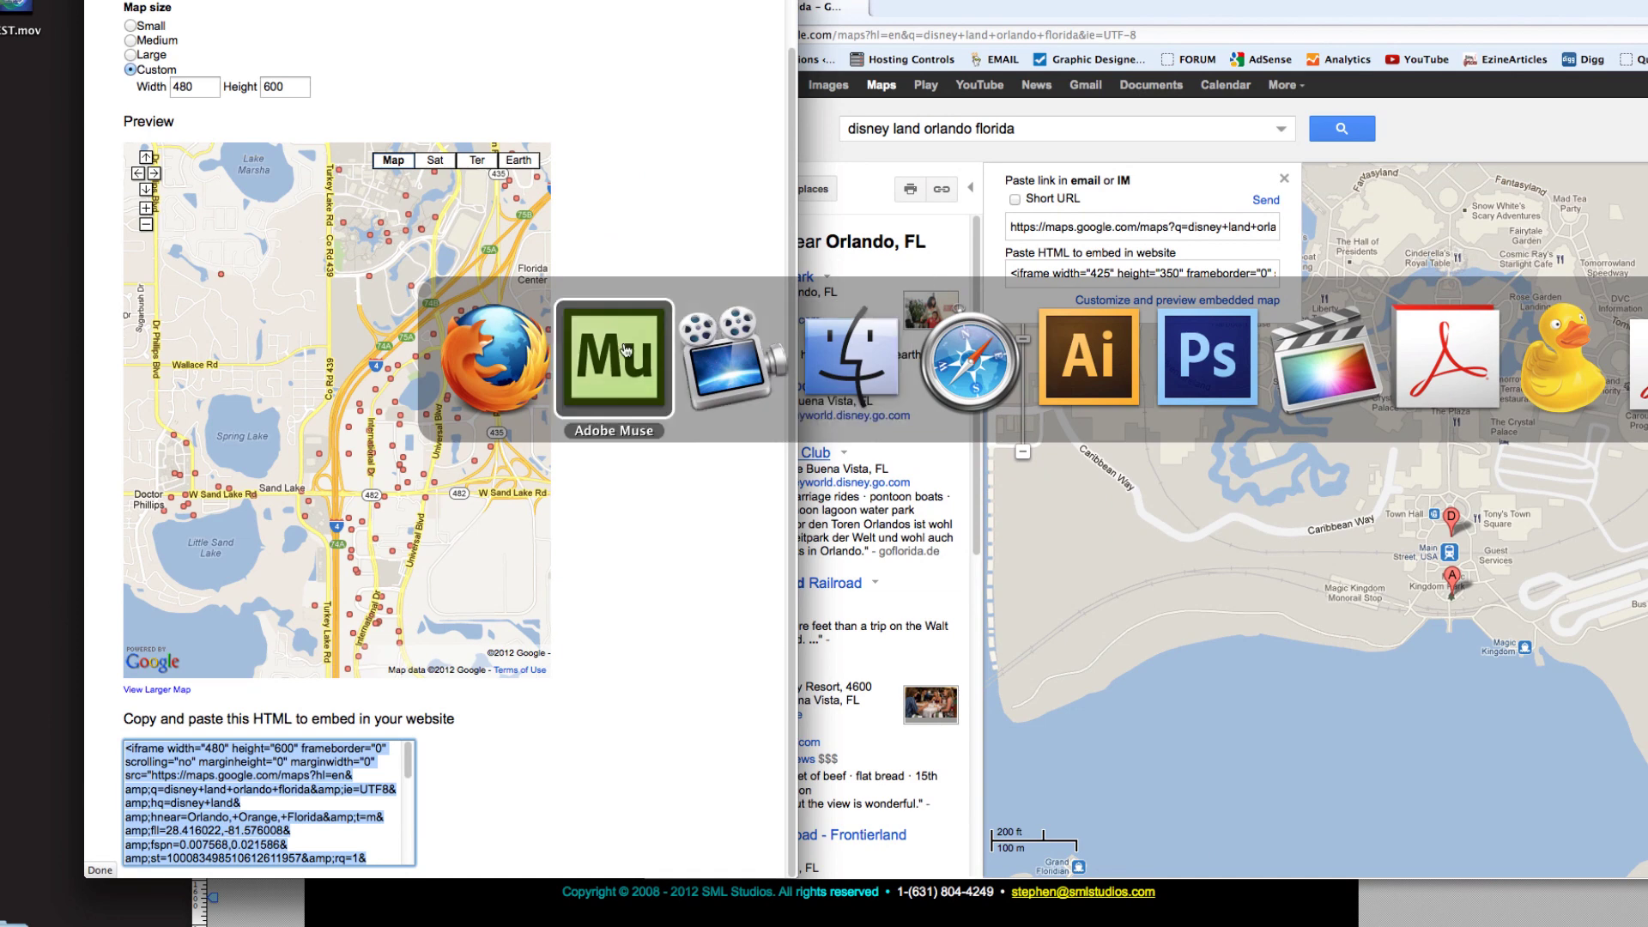
pyautogui.click(626, 349)
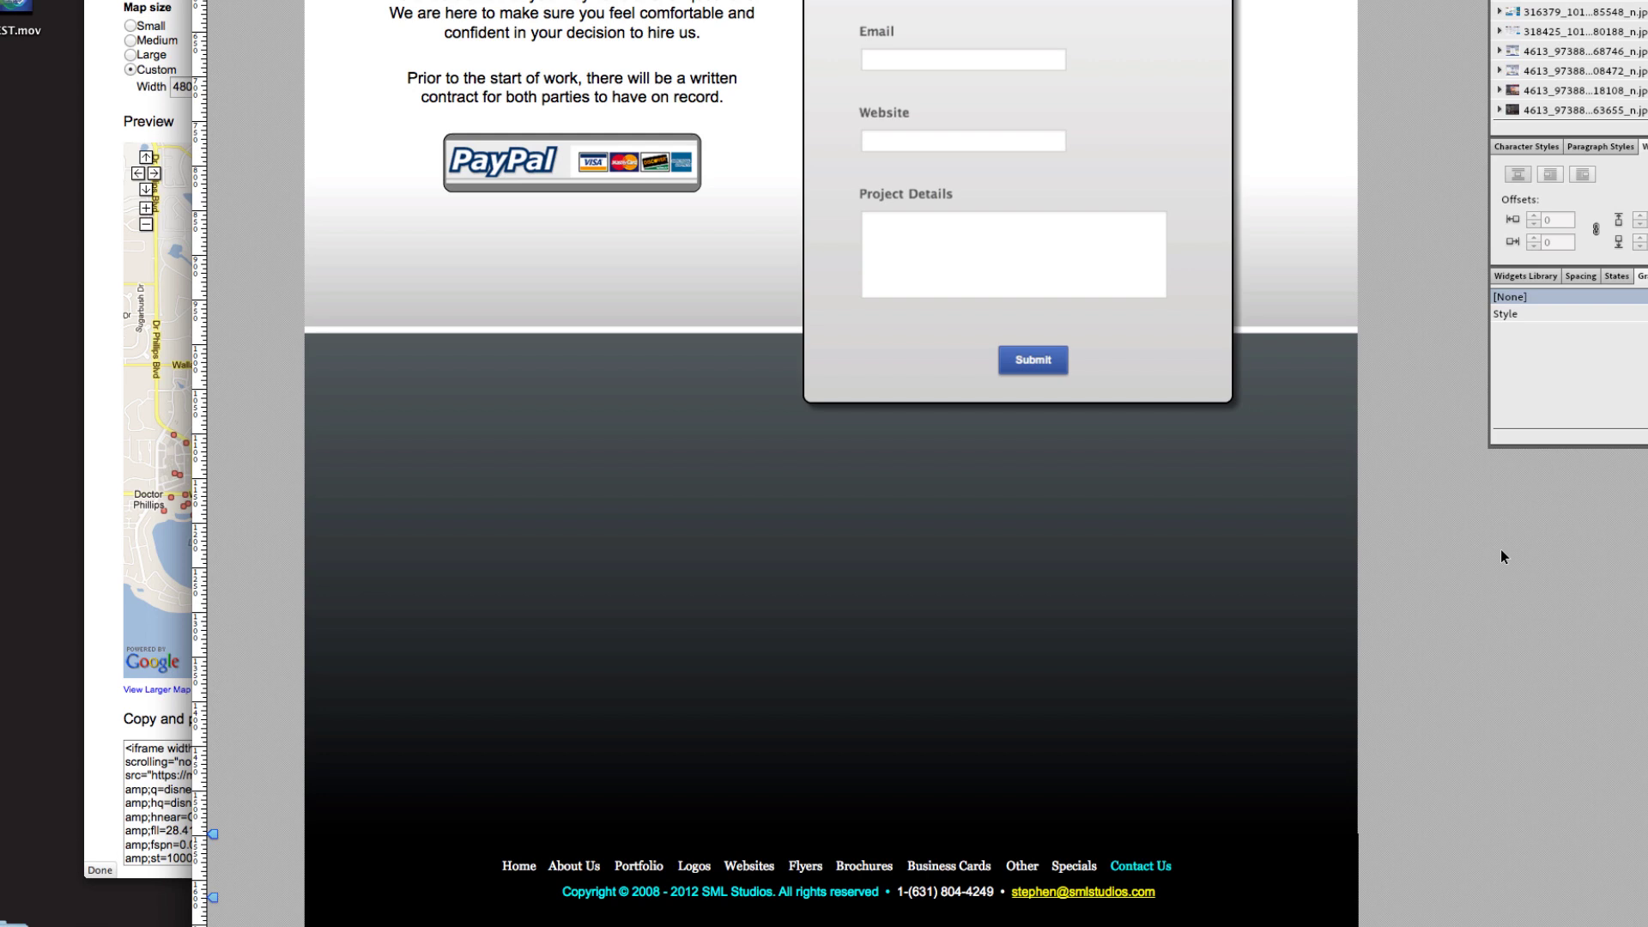
# - Paste the Google map embed below the PayPal badge and draw a rectangle about 510×632 over it
pyautogui.press('super+v')
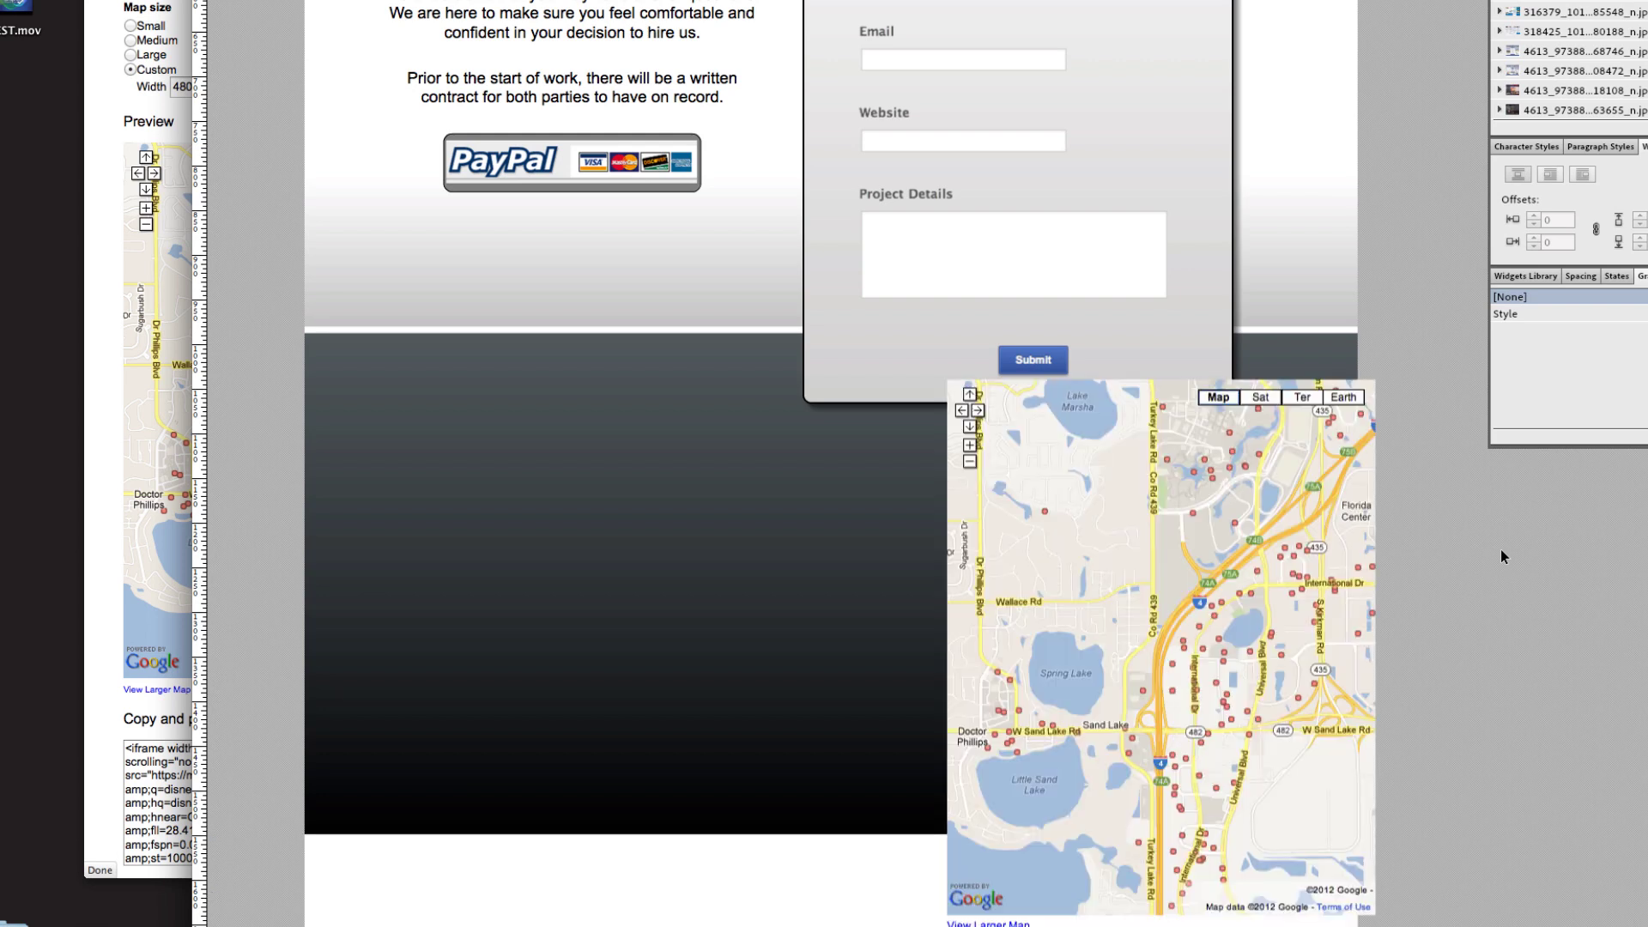
pyautogui.moveTo(1269, 494); pyautogui.dragTo(663, 349)
pyautogui.press('Escape')
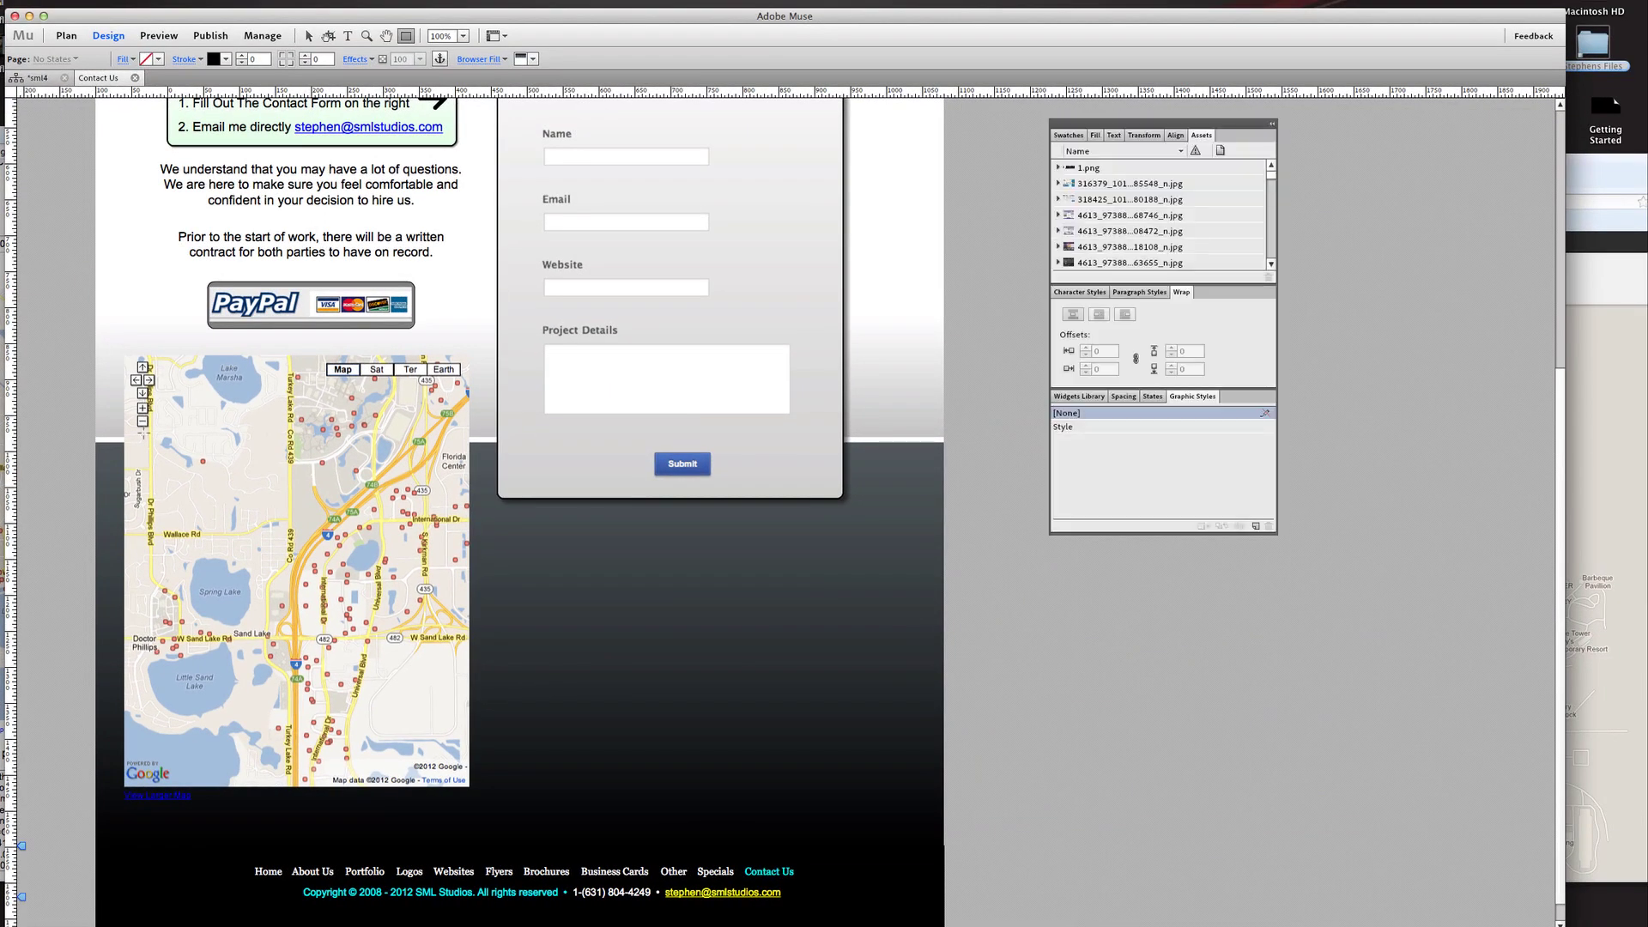
pyautogui.moveTo(116, 345)
pyautogui.mouseDown()
pyautogui.moveTo(314, 646)
pyautogui.moveTo(515, 807)
pyautogui.moveTo(484, 799)
pyautogui.mouseUp()
pyautogui.scroll(2, 483, 799)
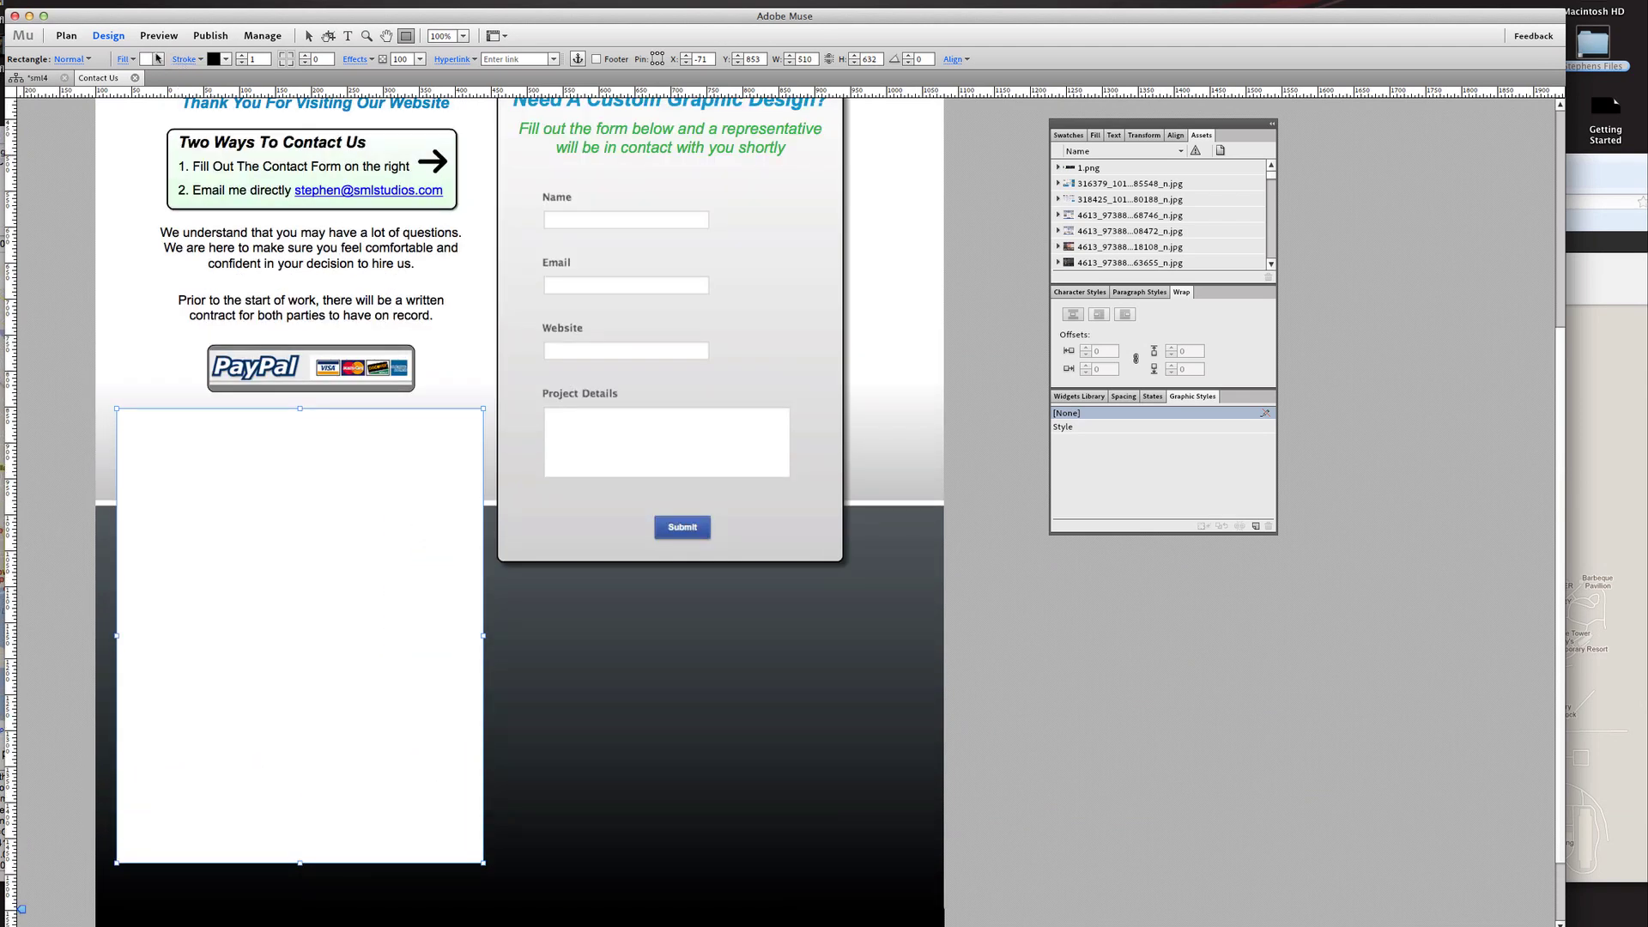
# - Fill the rectangle with blue #0071BC
pyautogui.click(158, 58)
pyautogui.click(226, 126)
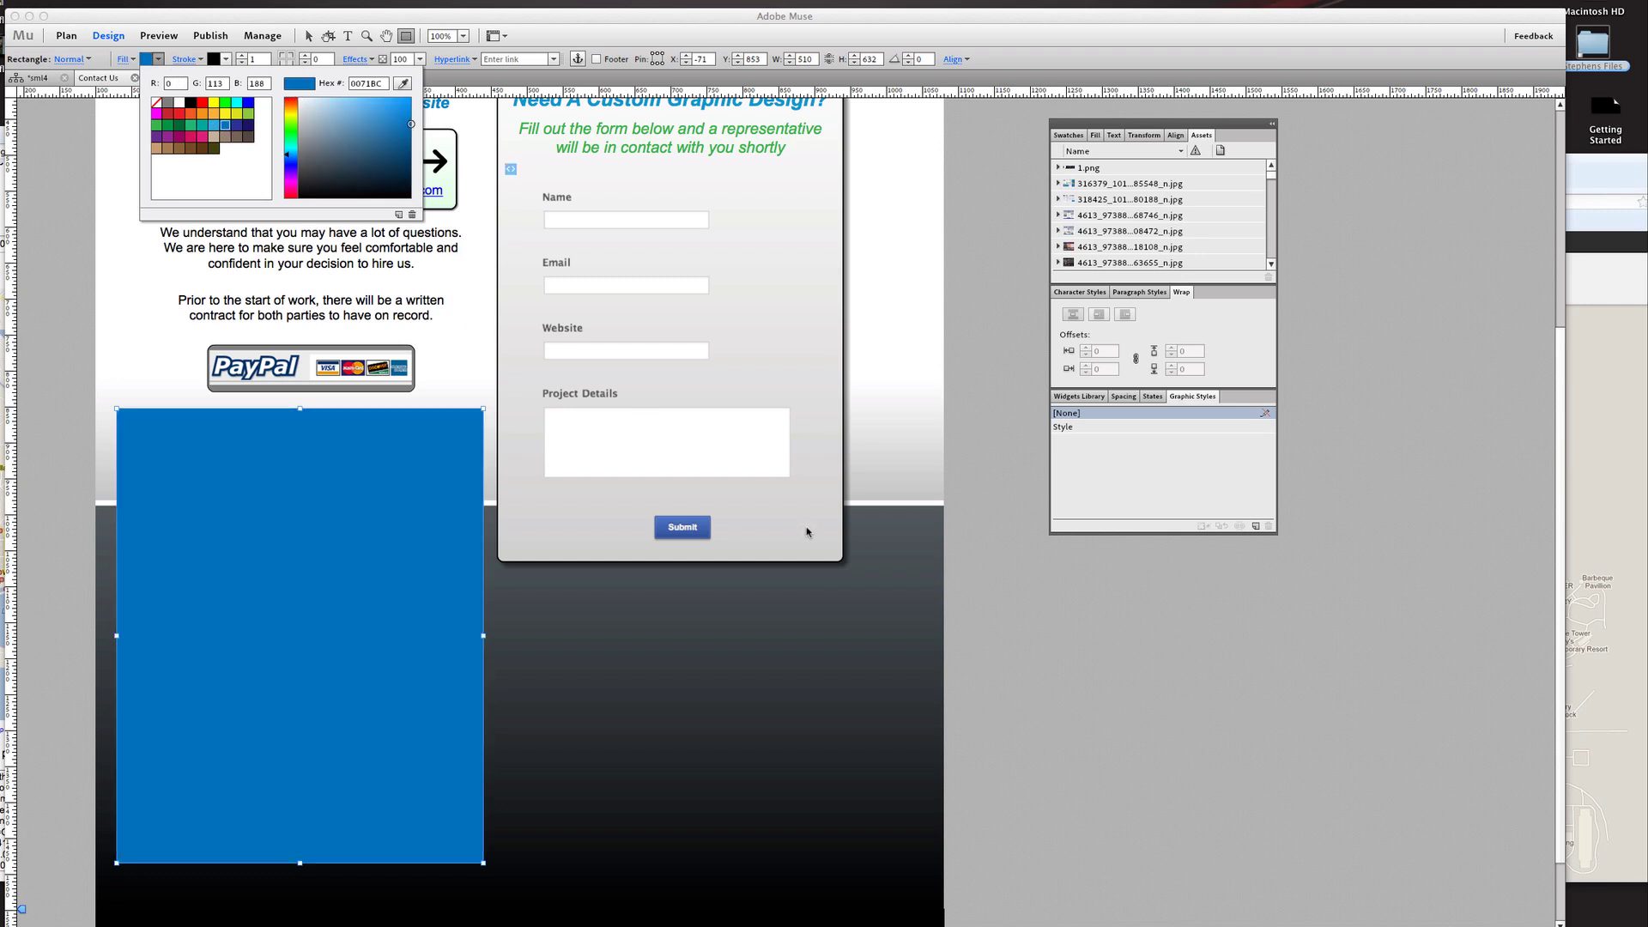
pyautogui.scroll(-1, 685, 726)
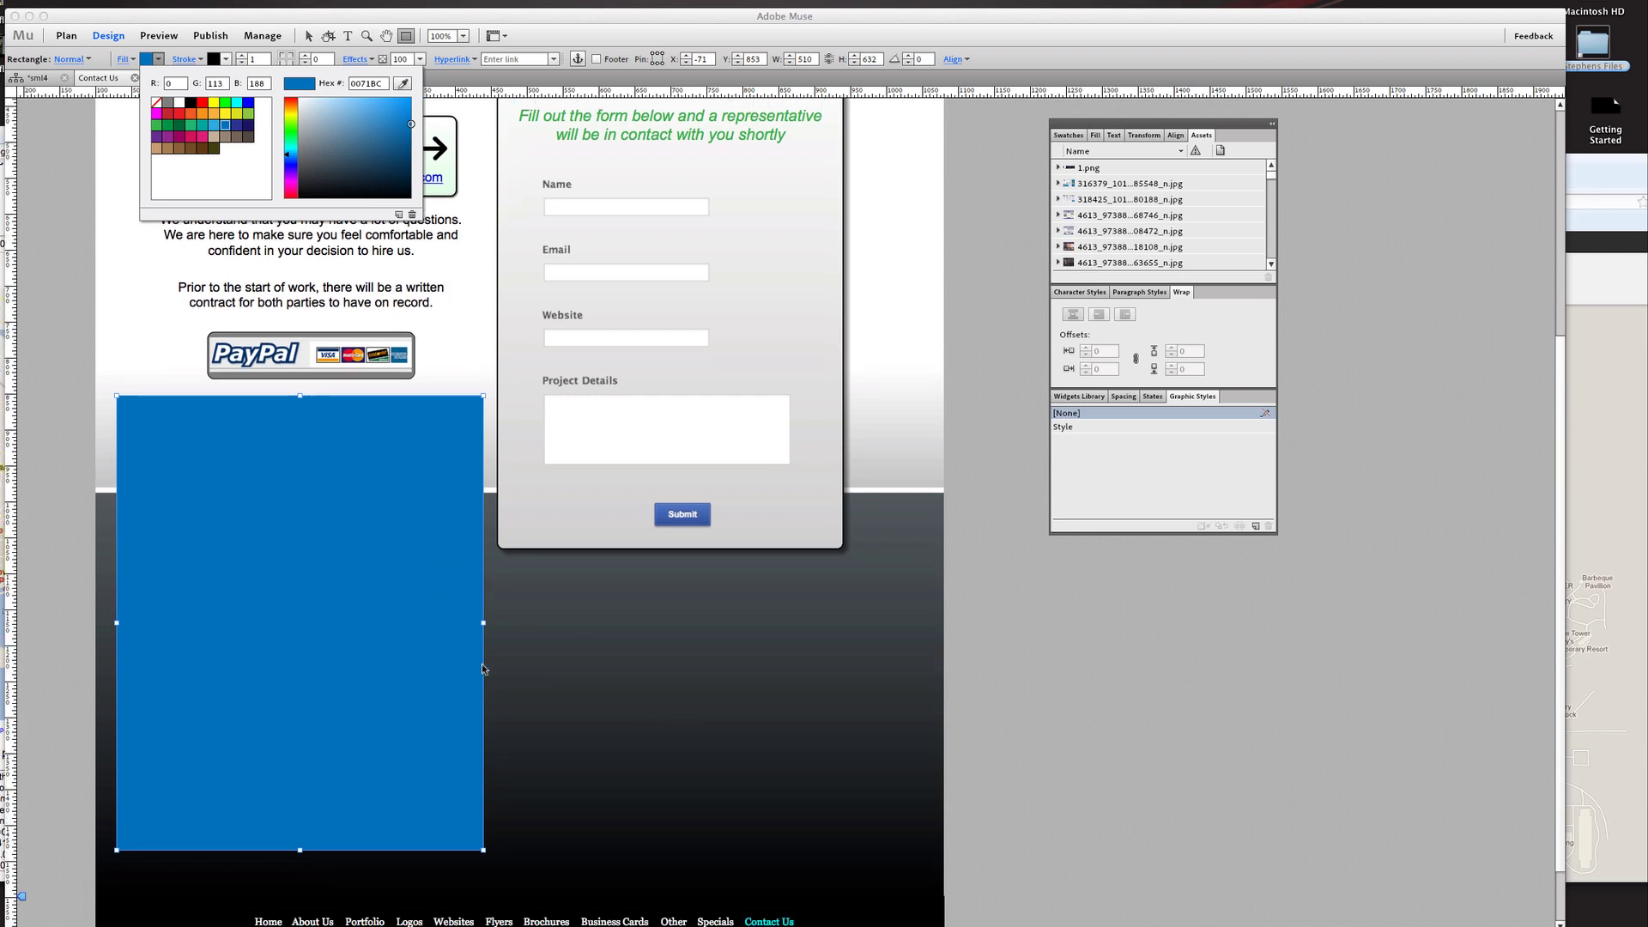
# - Send the blue rectangle backward behind the map and narrow its right edge to frame it
pyautogui.rightClick(424, 647)
pyautogui.moveTo(489, 718)
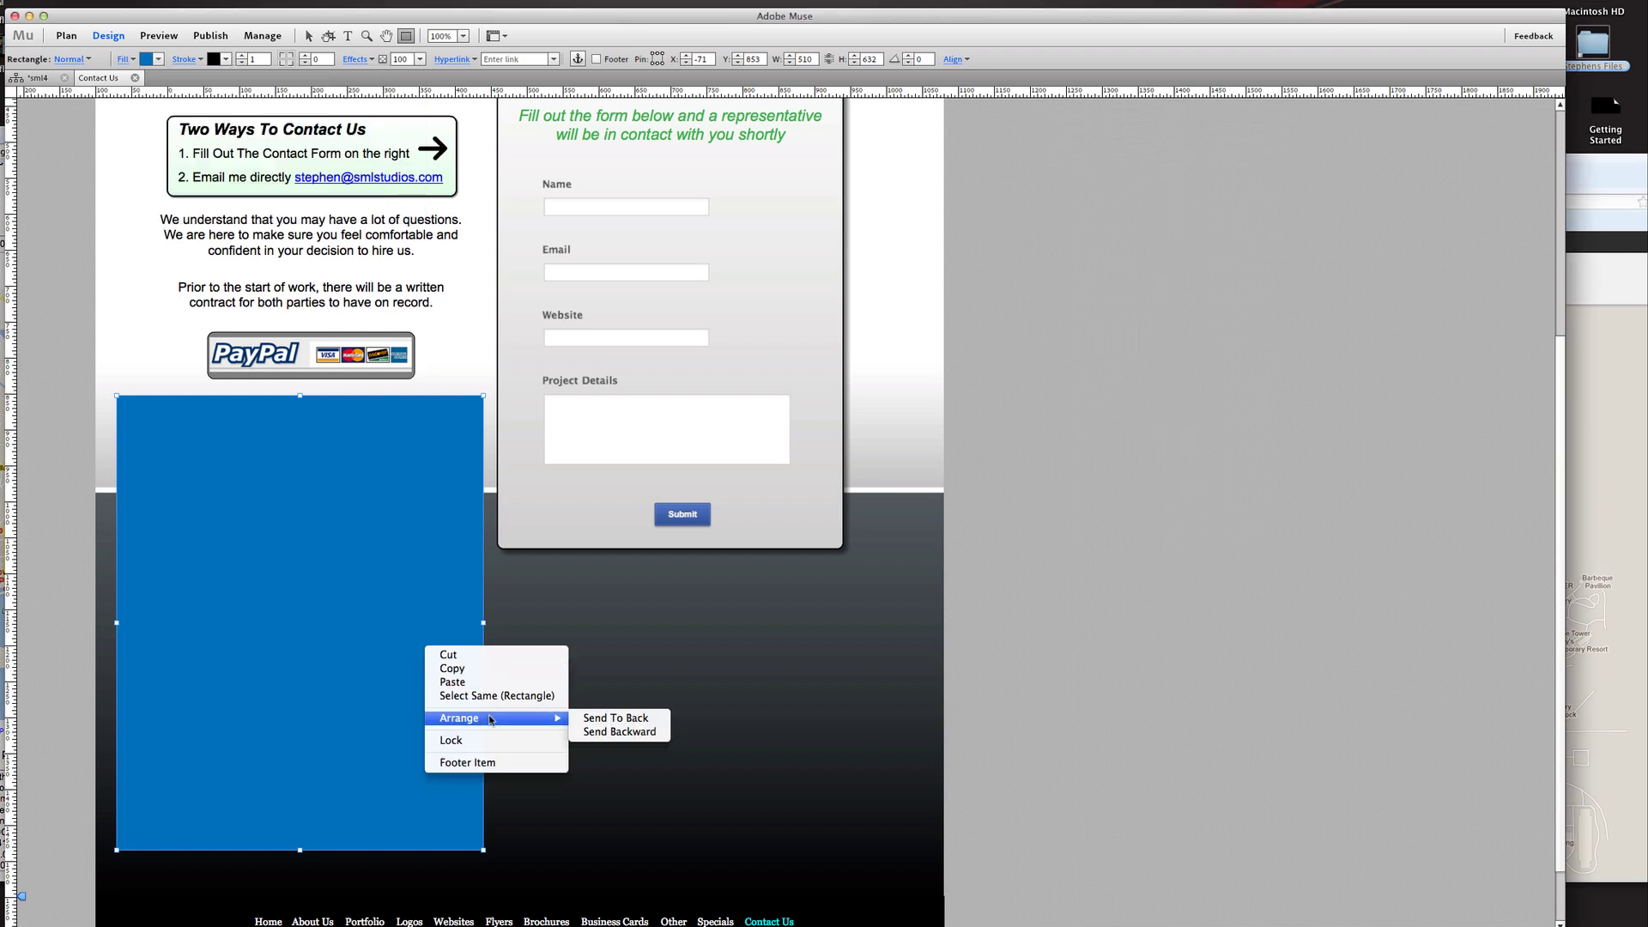
pyautogui.click(620, 732)
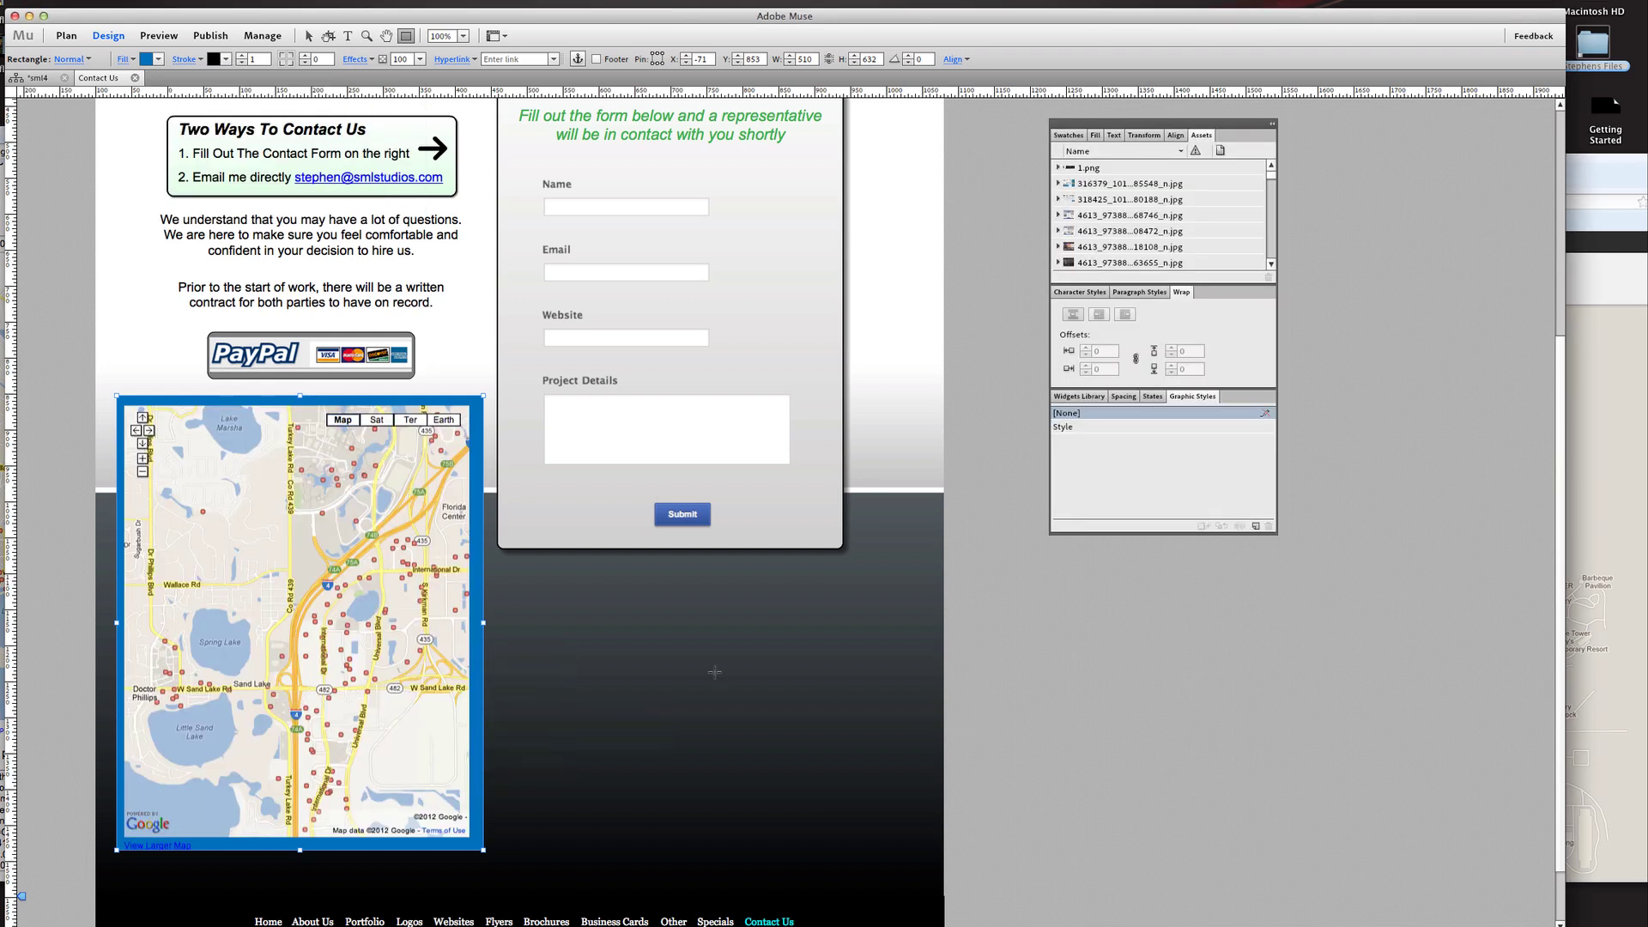
pyautogui.press('v')
pyautogui.moveTo(483, 621); pyautogui.dragTo(477, 622)
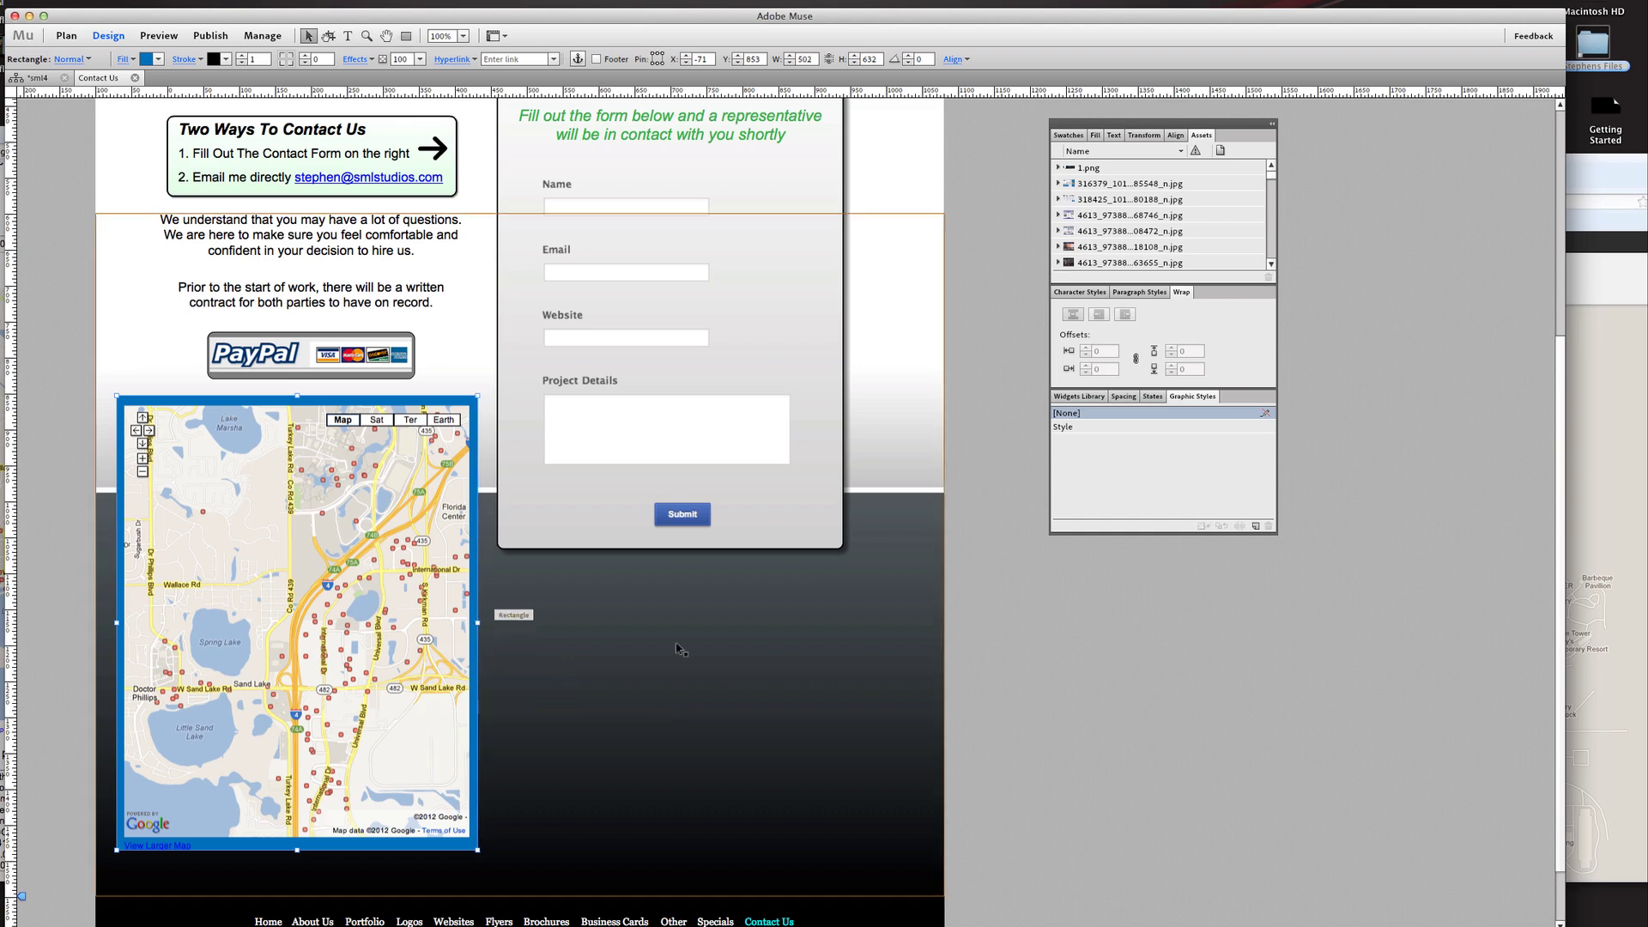
pyautogui.click(1066, 672)
pyautogui.click(939, 623)
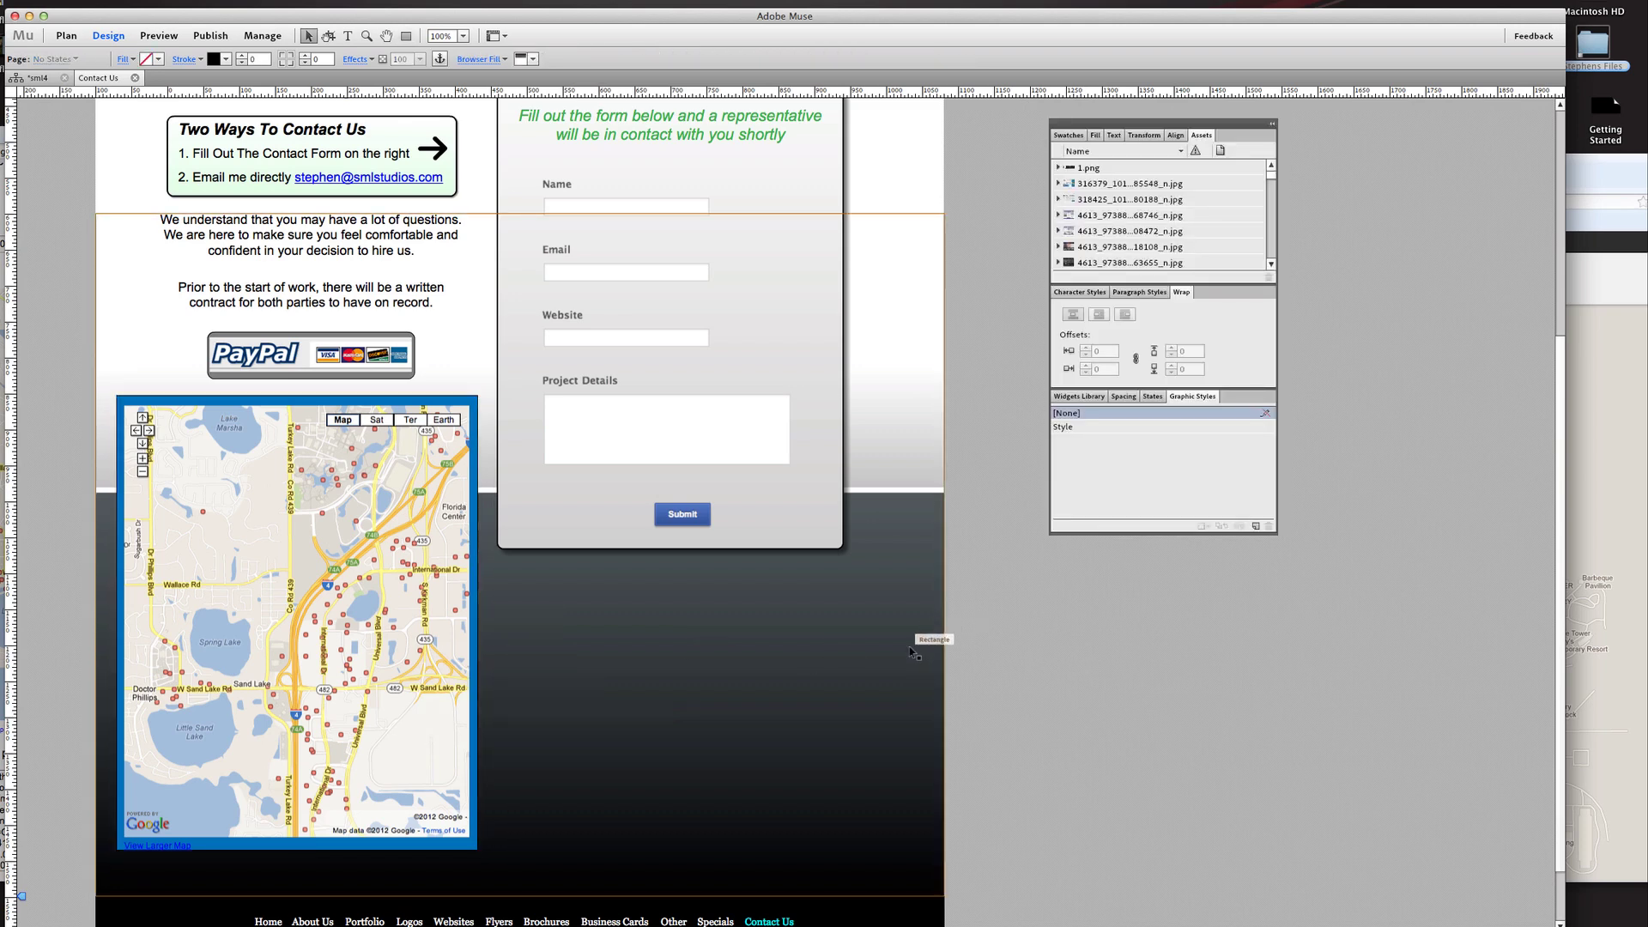
# - Preview the Contact Us page in the browser via File > Preview Page in Browser
pyautogui.click(718, 646)
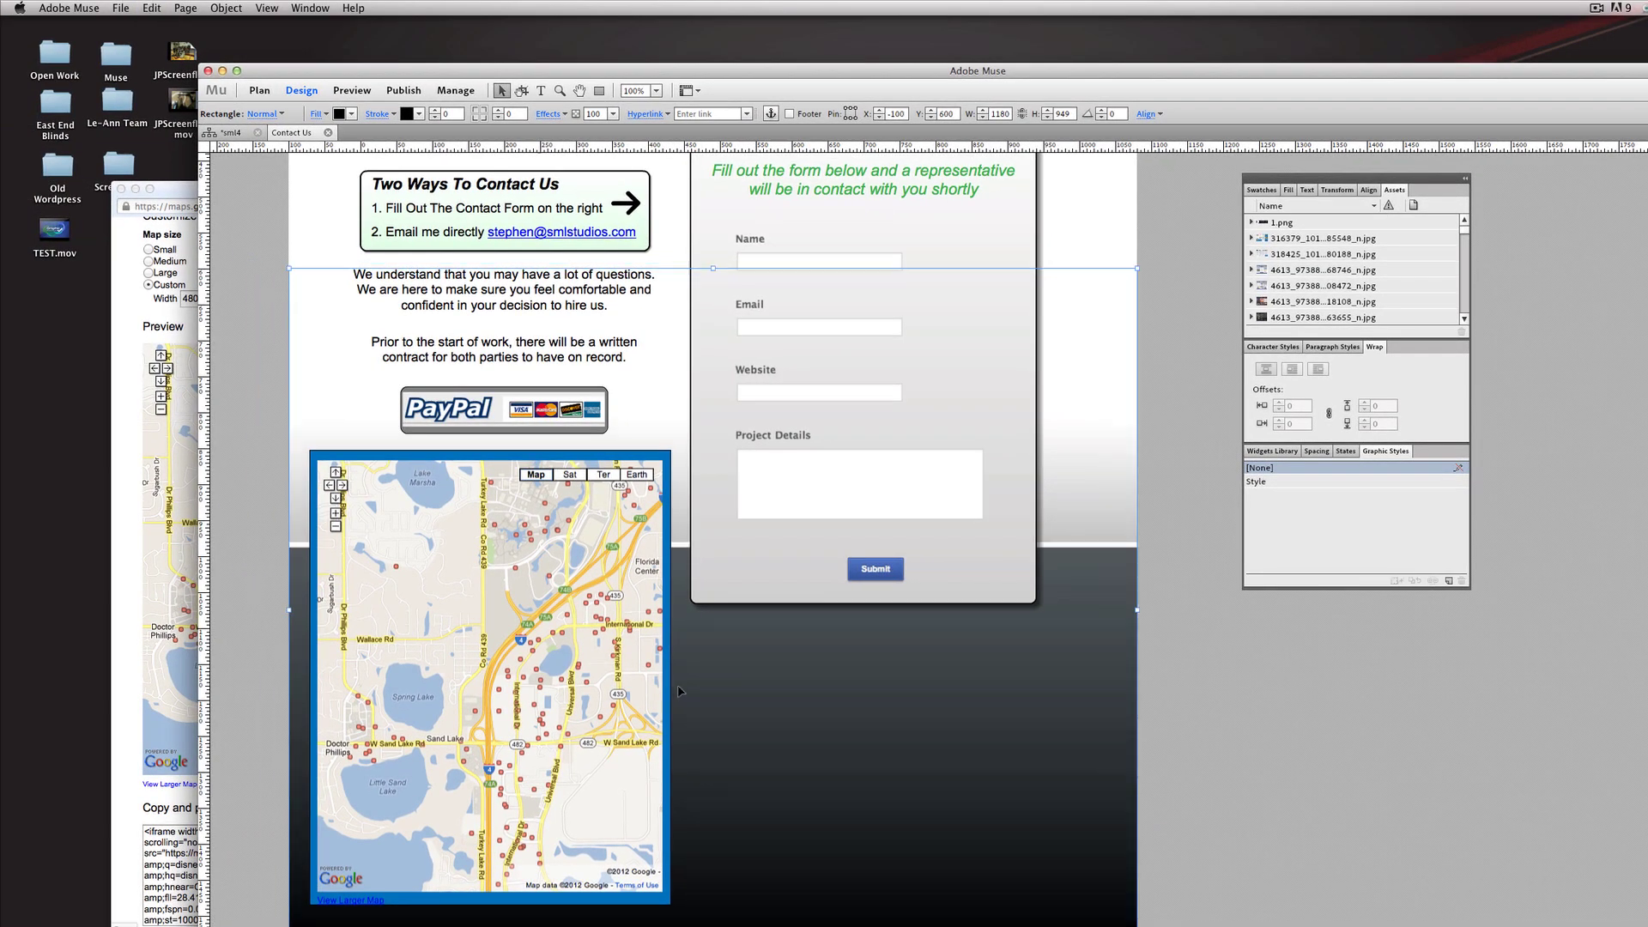
pyautogui.scroll(1, 1461, 674)
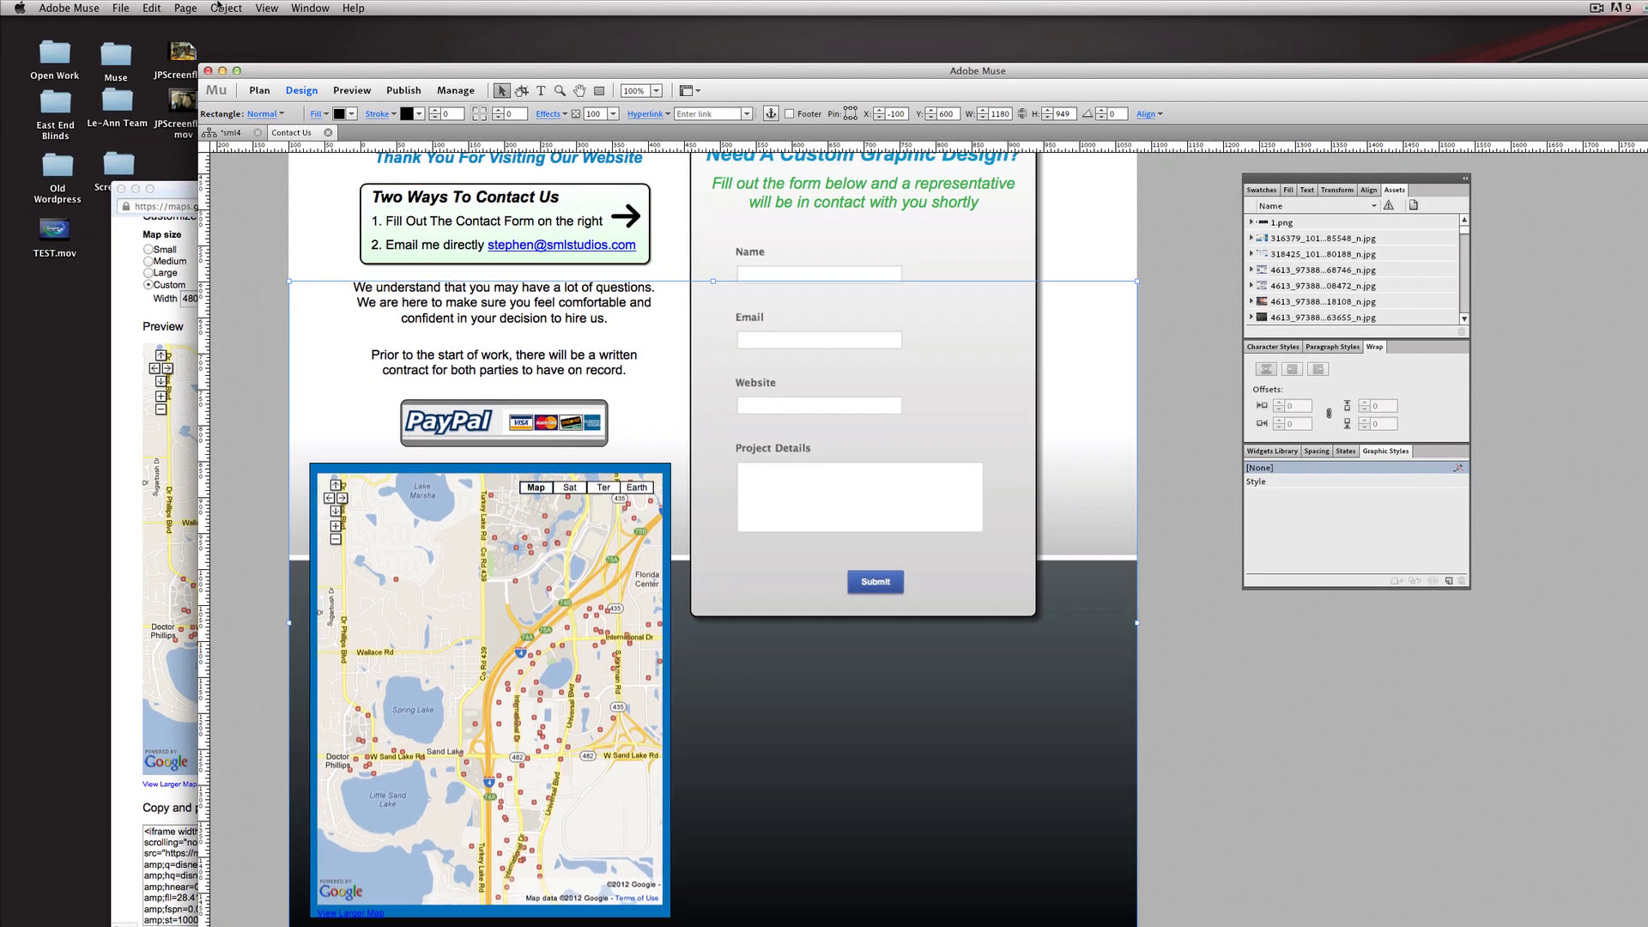
pyautogui.click(121, 7)
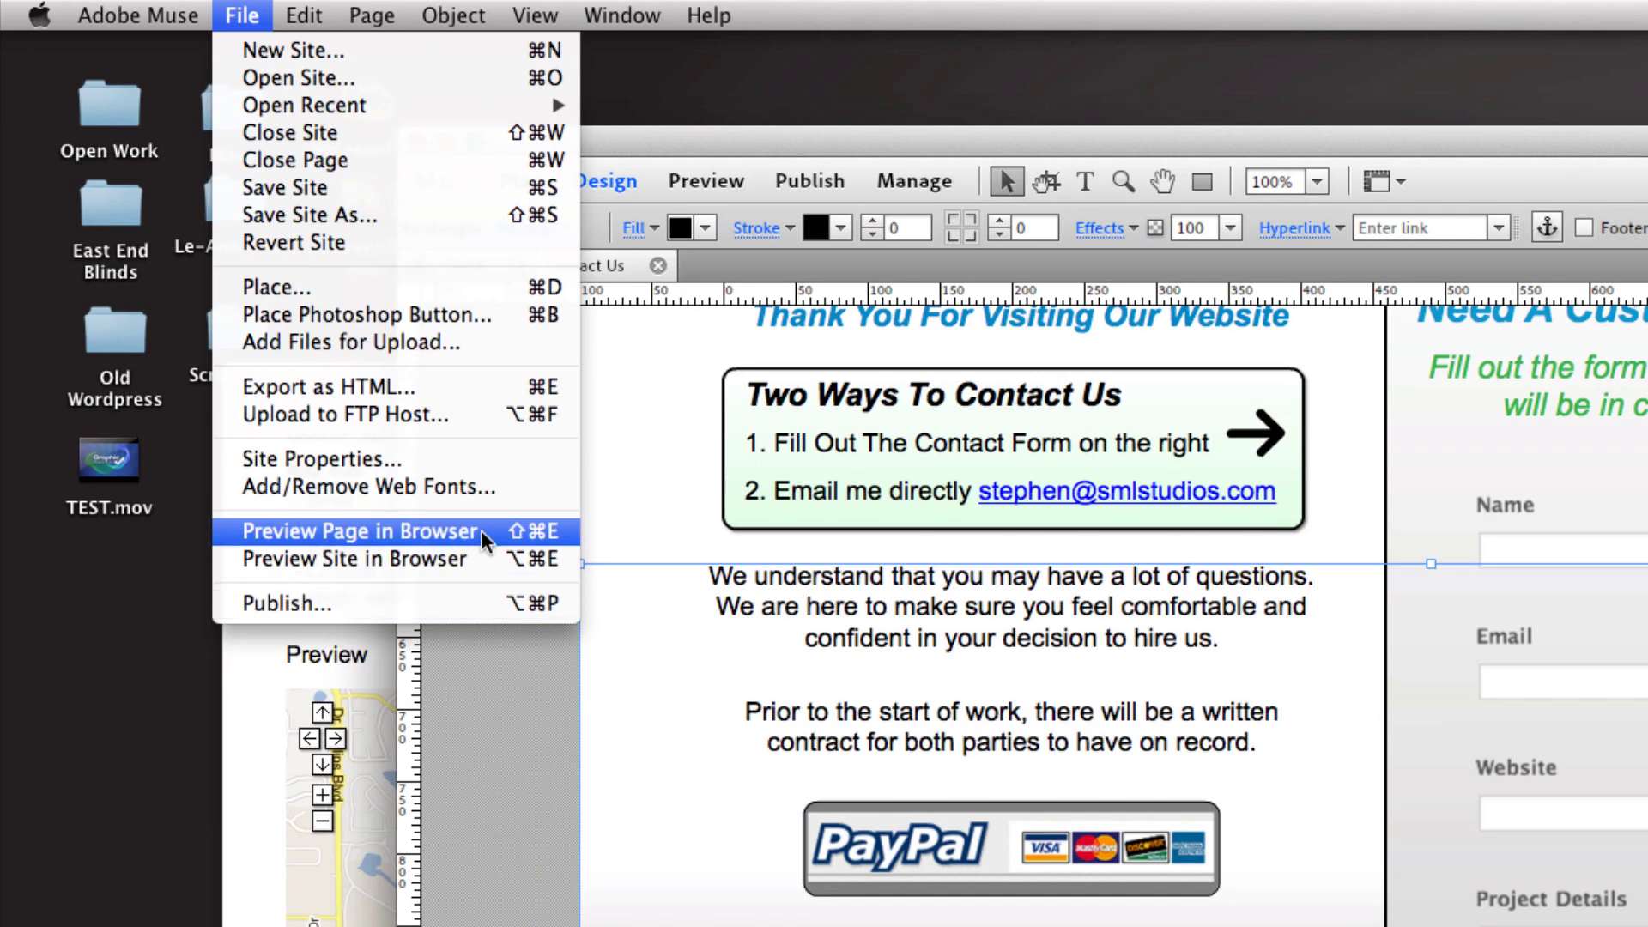
pyautogui.click(481, 528)
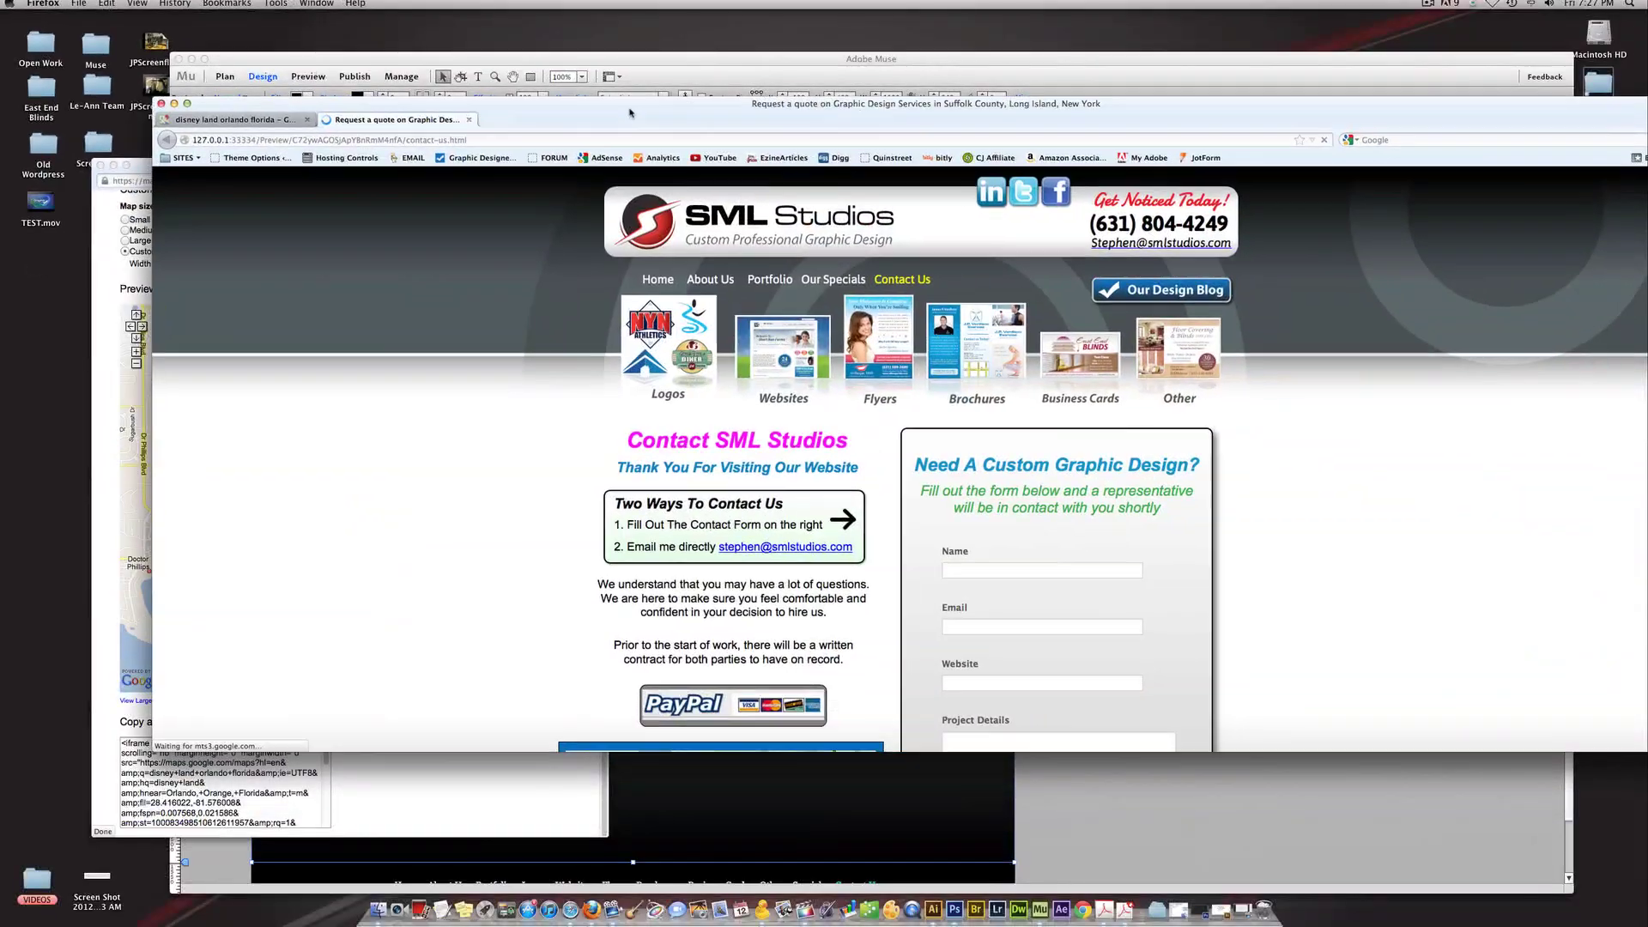
# - Pan the embedded map toward Lake Marsha and Turkey Lake Rd, then switch to satellite and terrain
pyautogui.scroll(-10, 1030, 464)
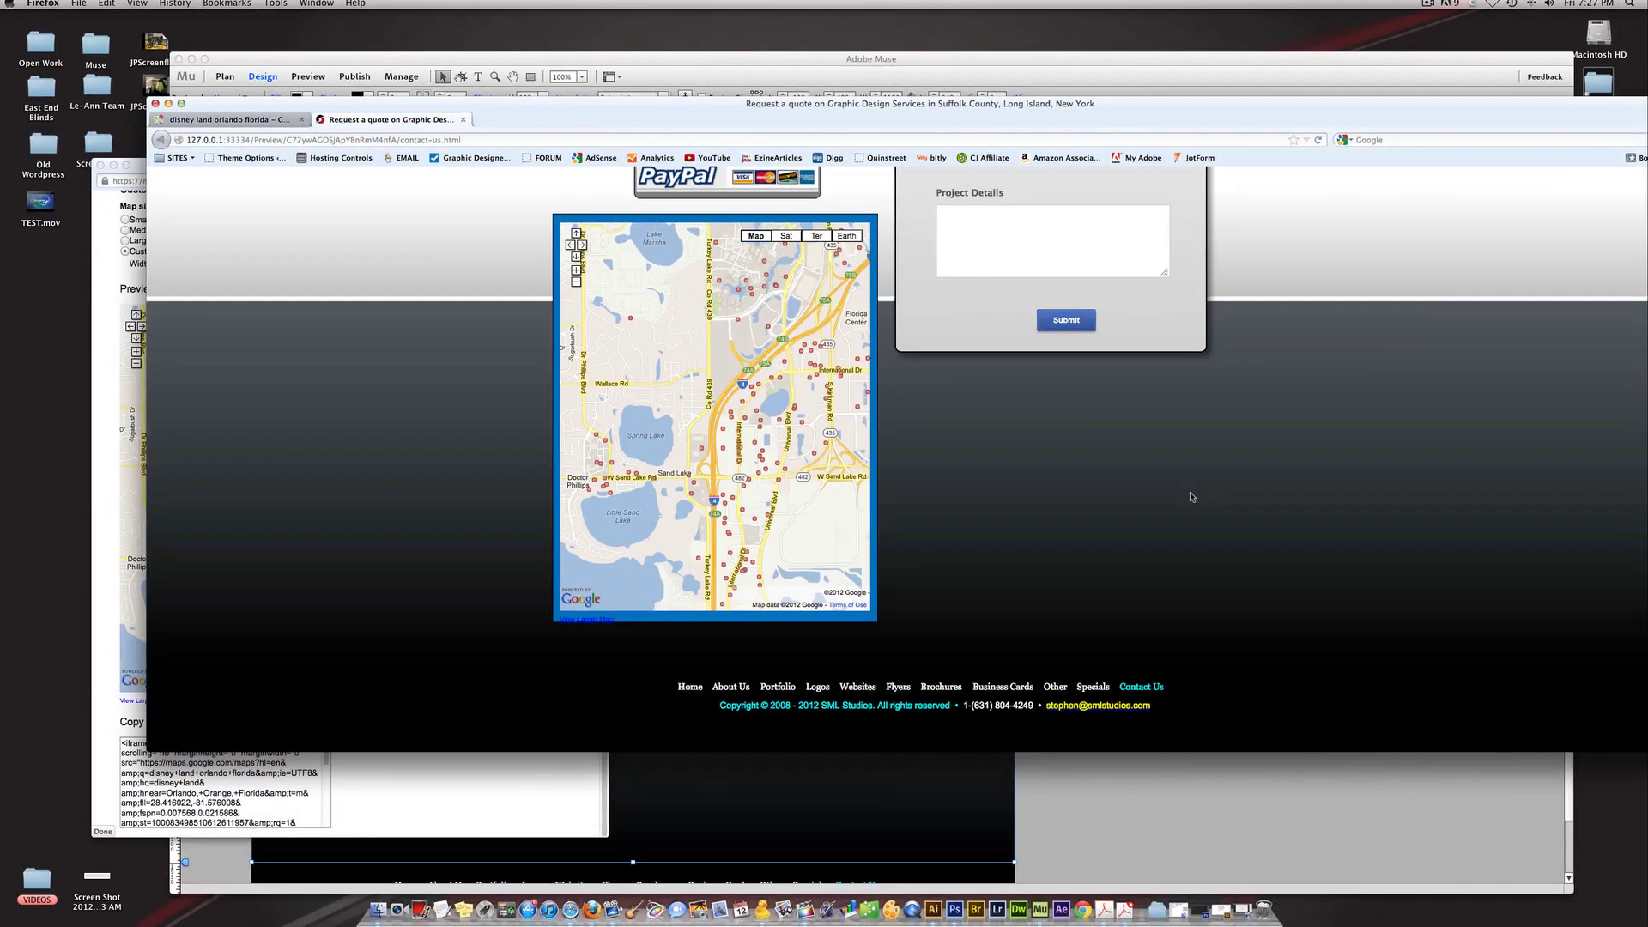
pyautogui.moveTo(699, 365); pyautogui.dragTo(730, 529)
pyautogui.scroll(6, 1006, 497)
pyautogui.scroll(-5, 1008, 494)
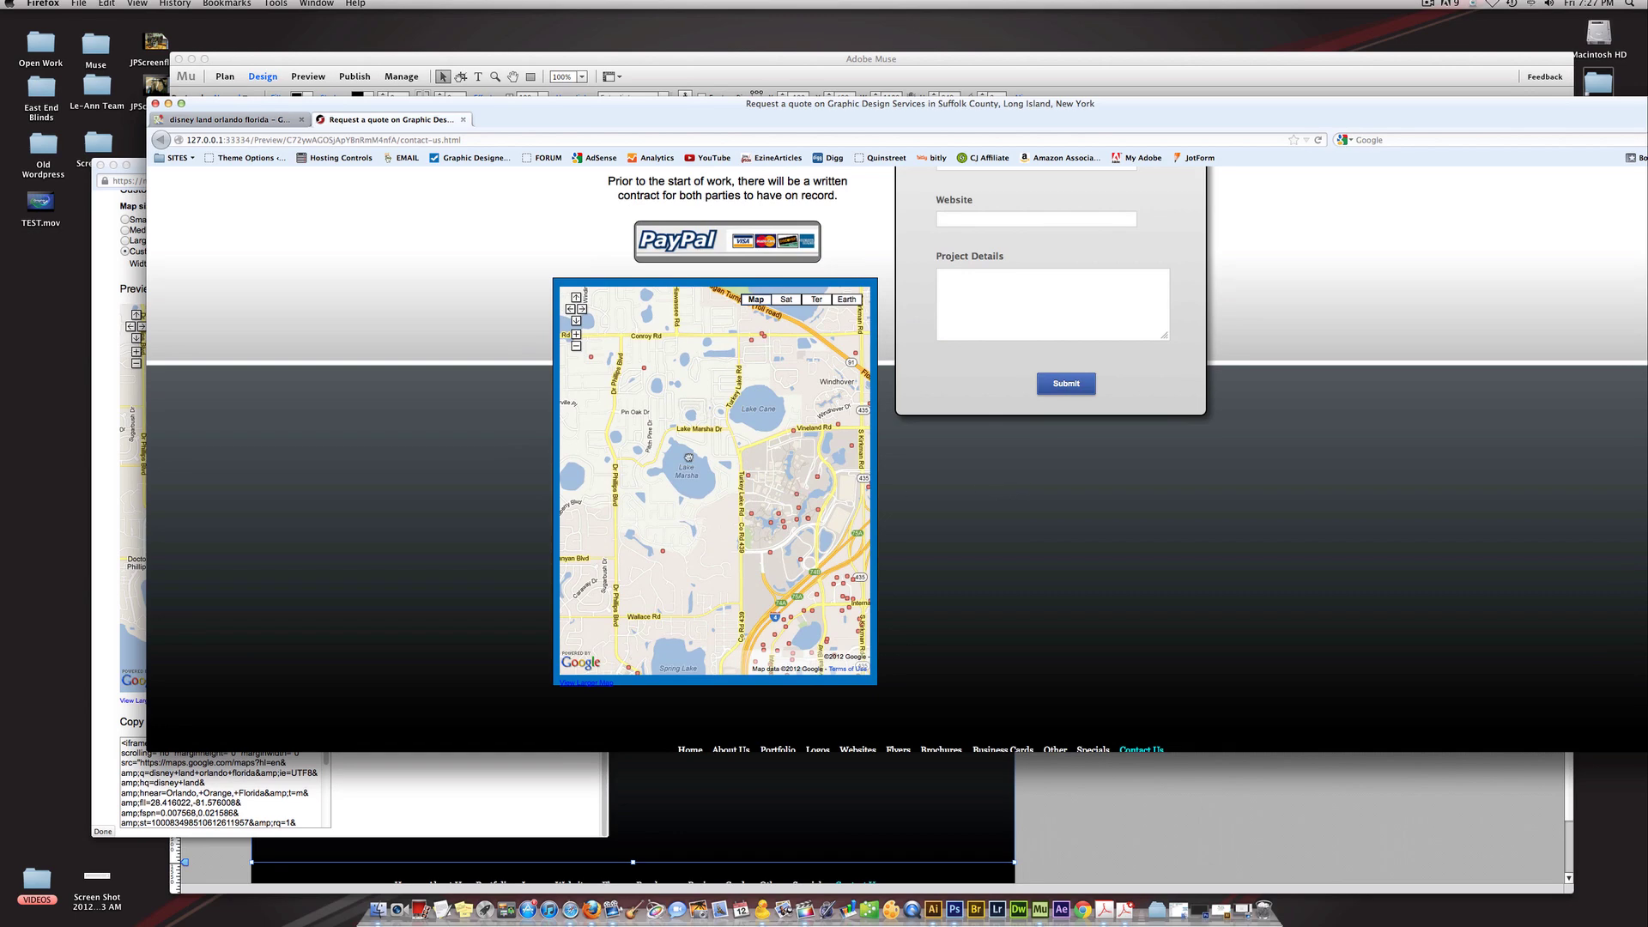
pyautogui.scroll(1, 688, 461)
pyautogui.scroll(1, 726, 459)
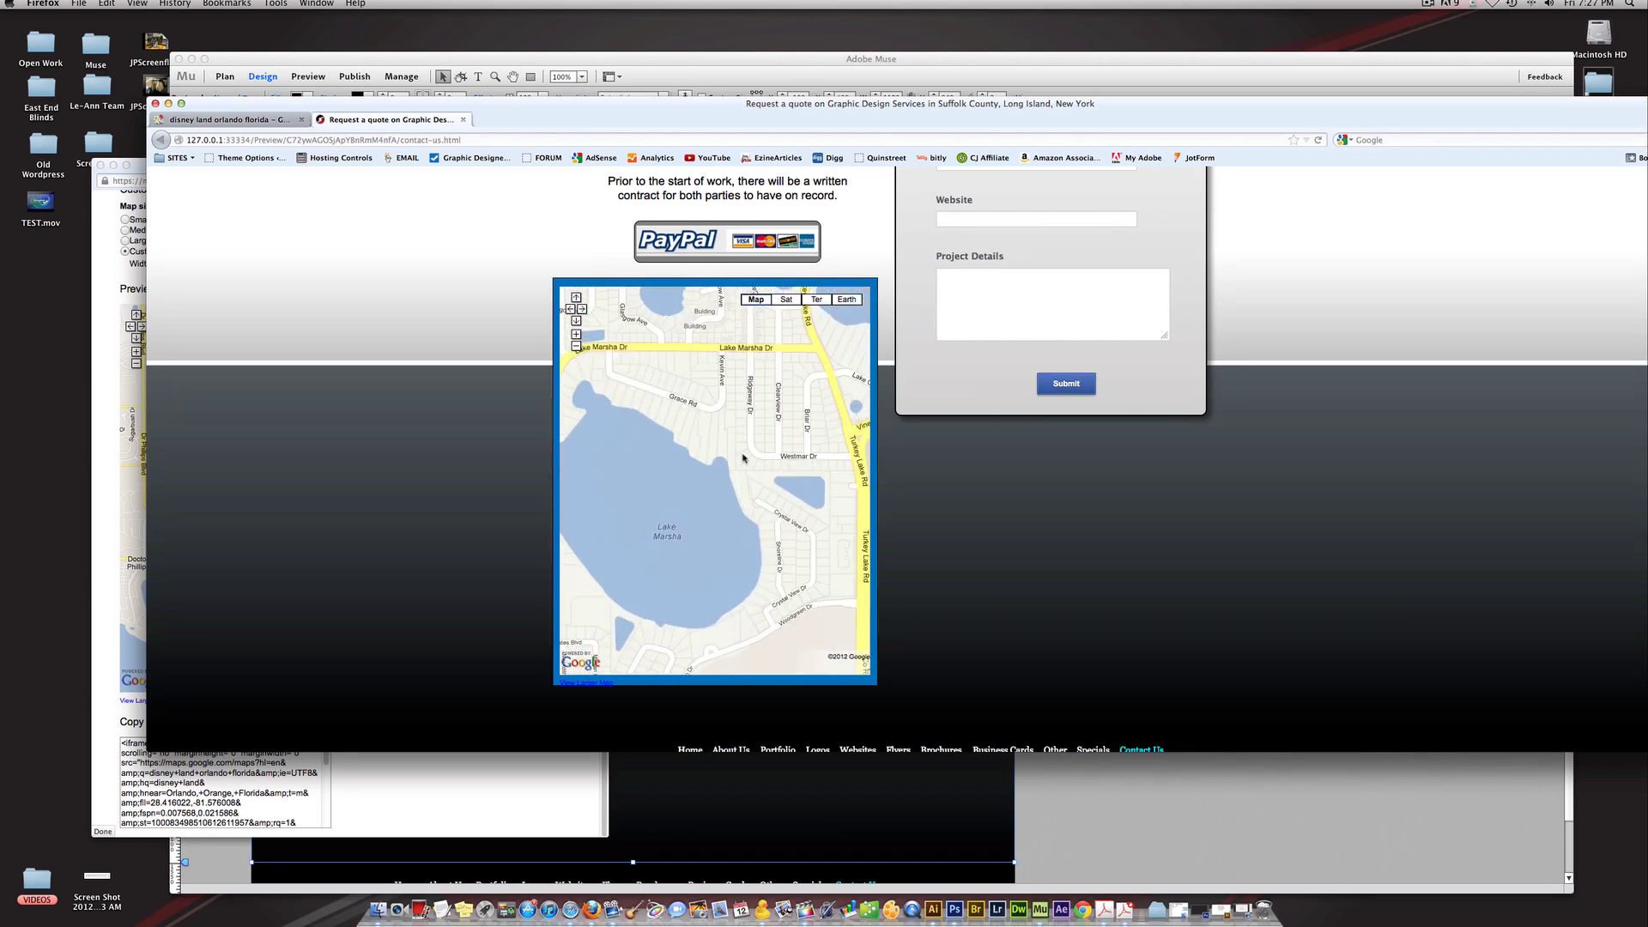
pyautogui.moveTo(845, 397); pyautogui.dragTo(720, 469)
pyautogui.scroll(-1, 599, 684)
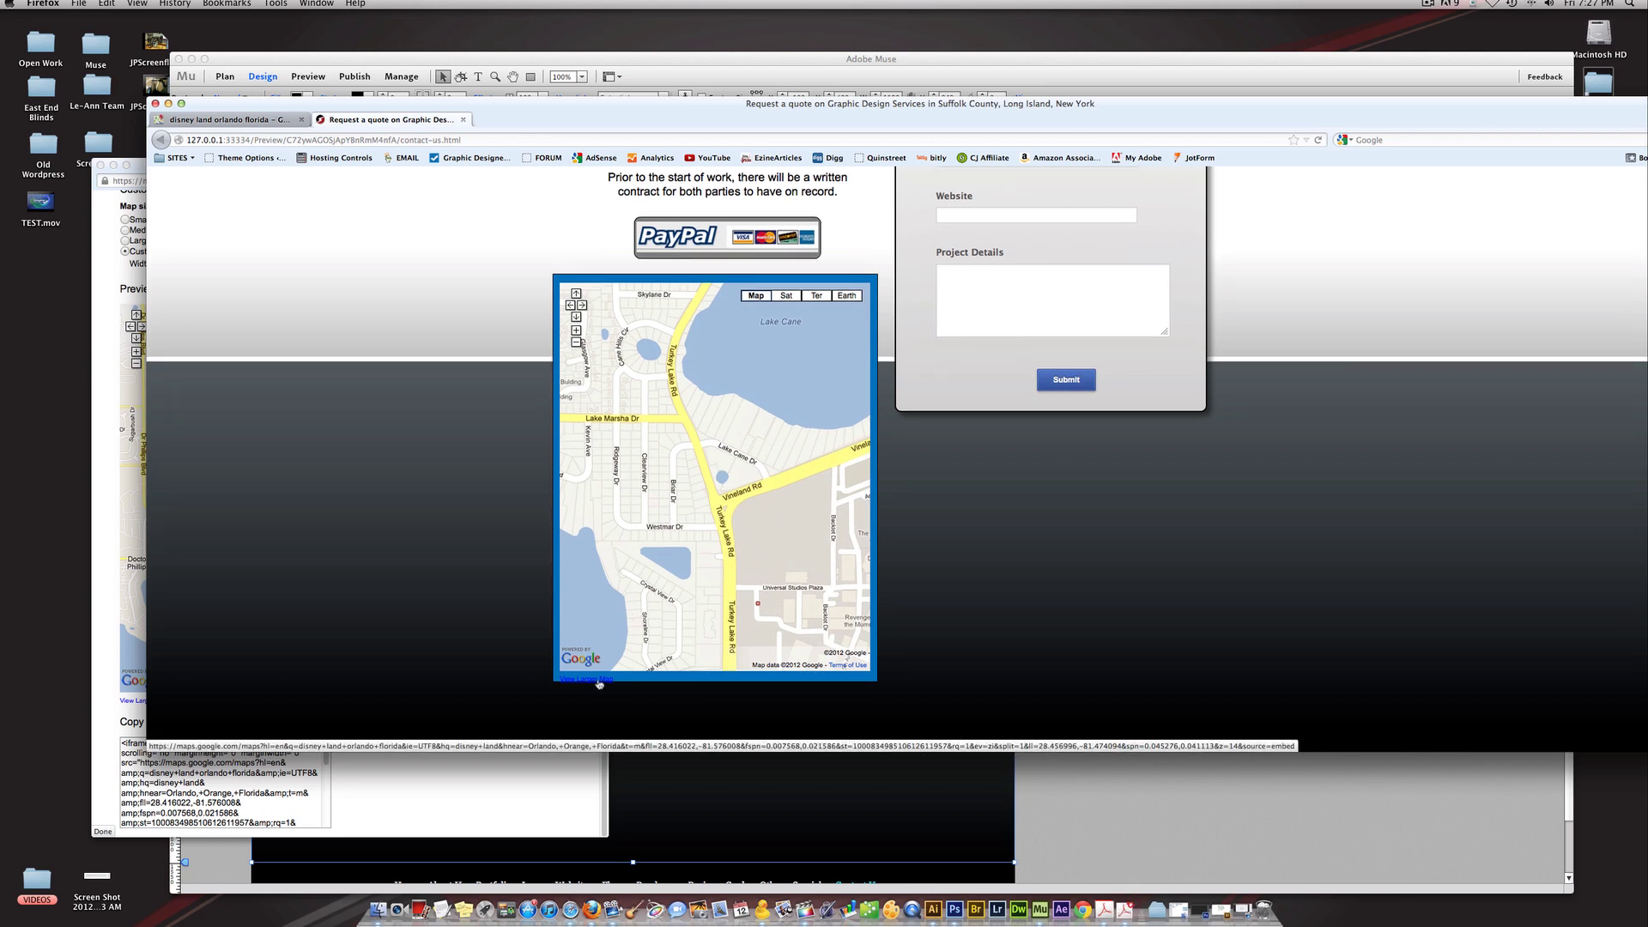
pyautogui.click(789, 303)
pyautogui.click(820, 297)
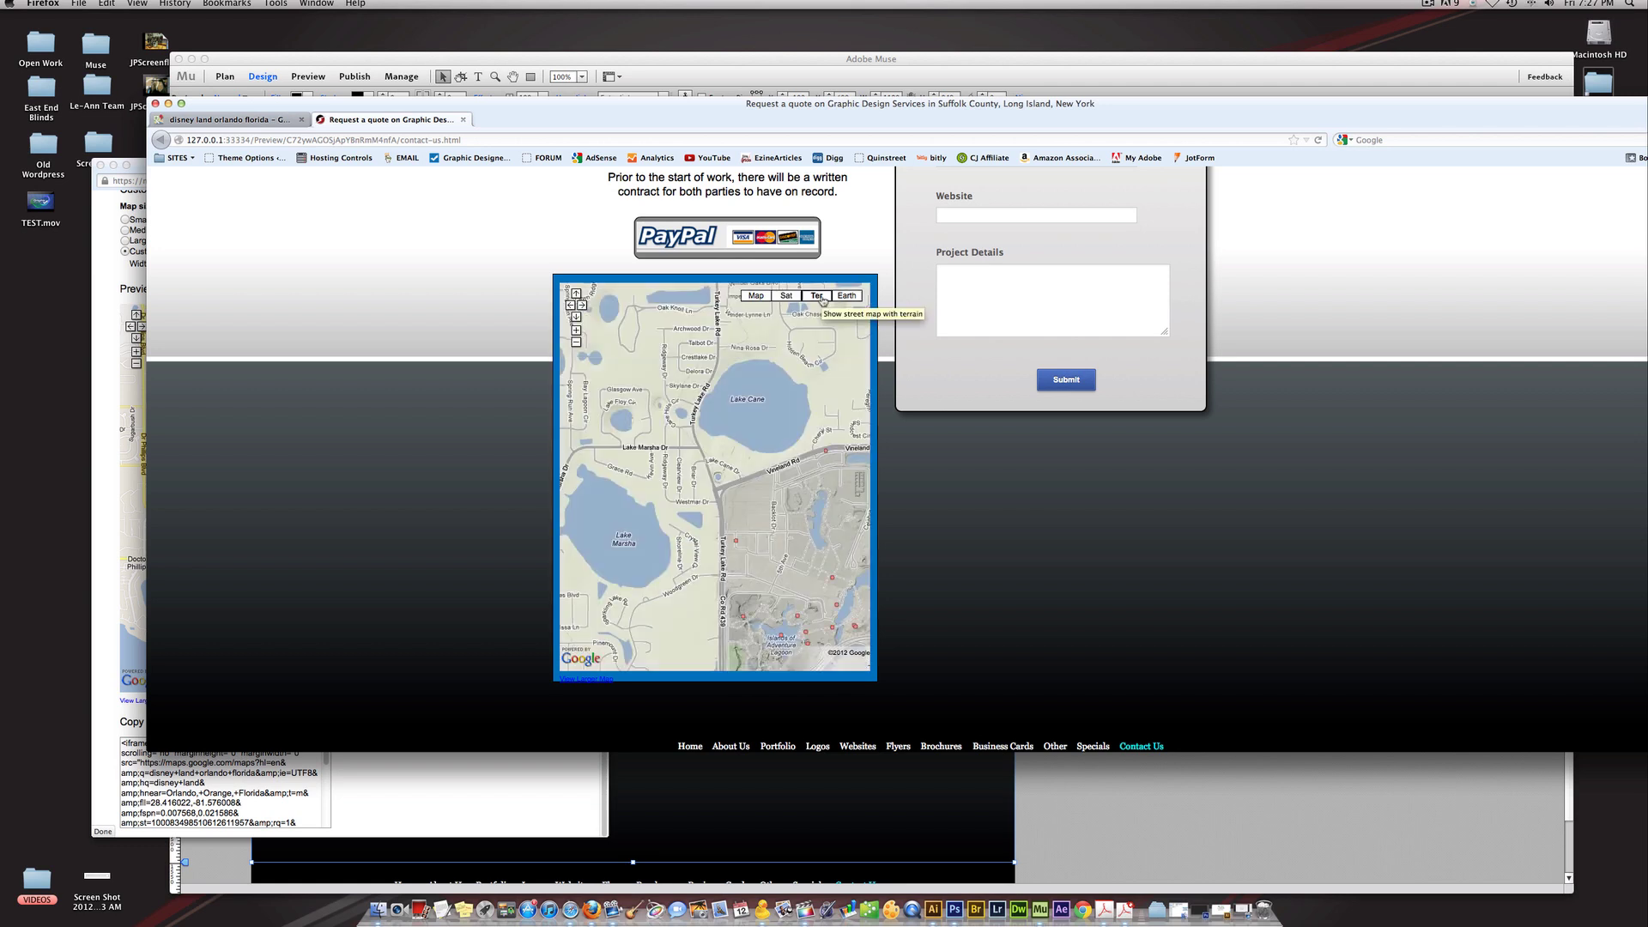
# - Try Earth, satellite and road views, zoom near Universal, then open View Larger Map
pyautogui.click(846, 297)
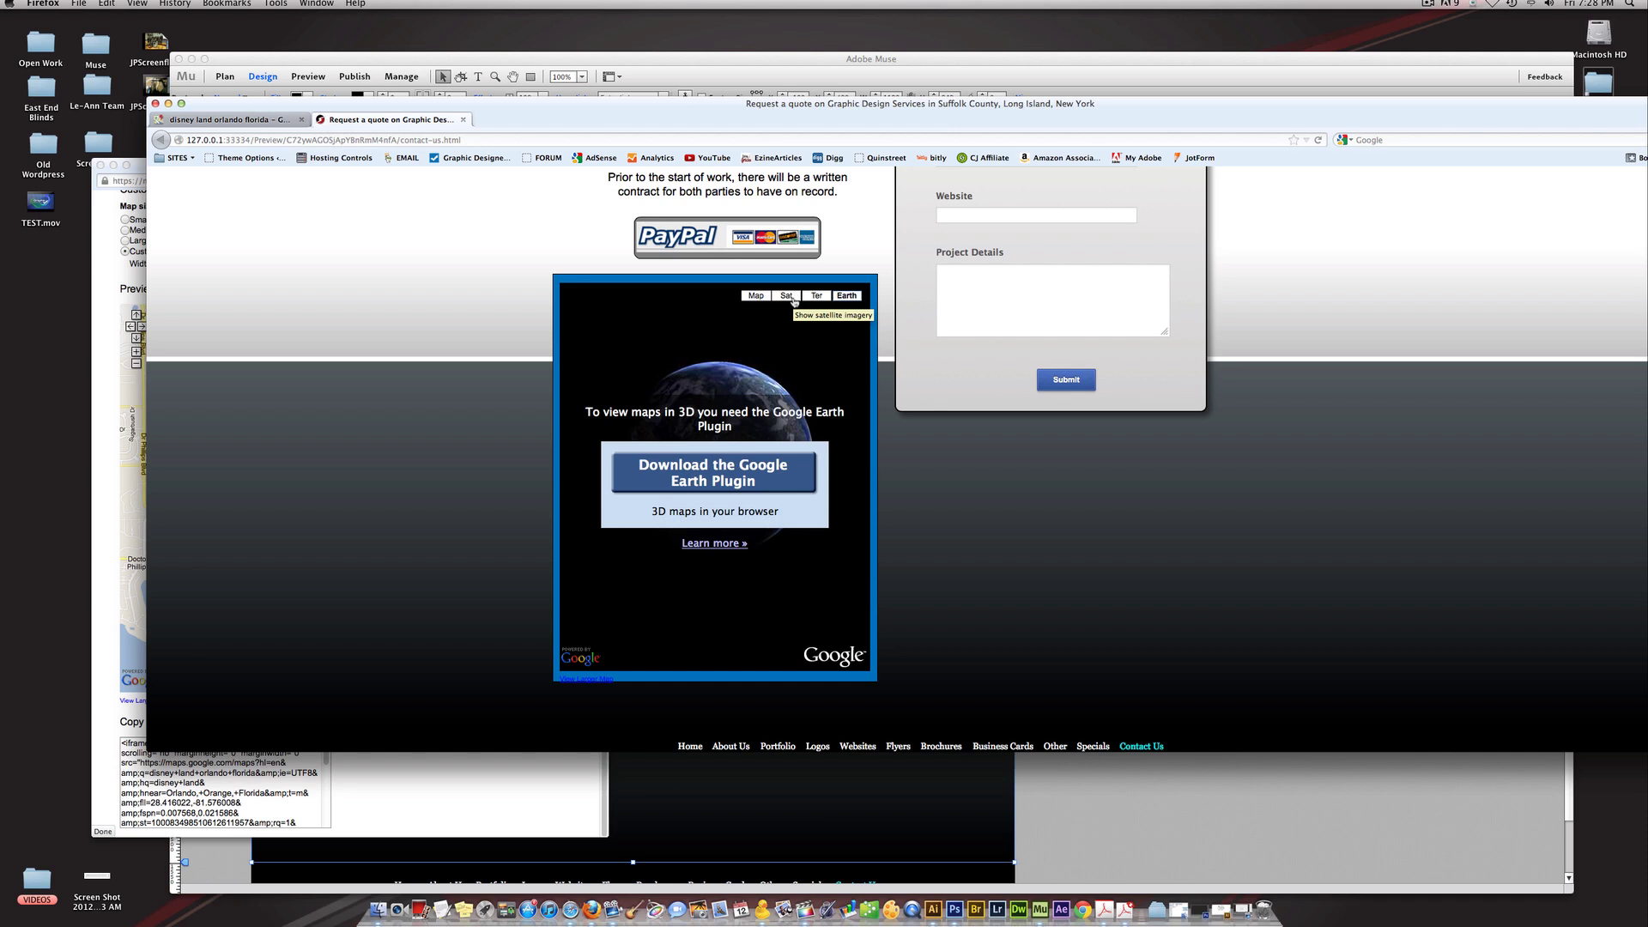
pyautogui.click(794, 300)
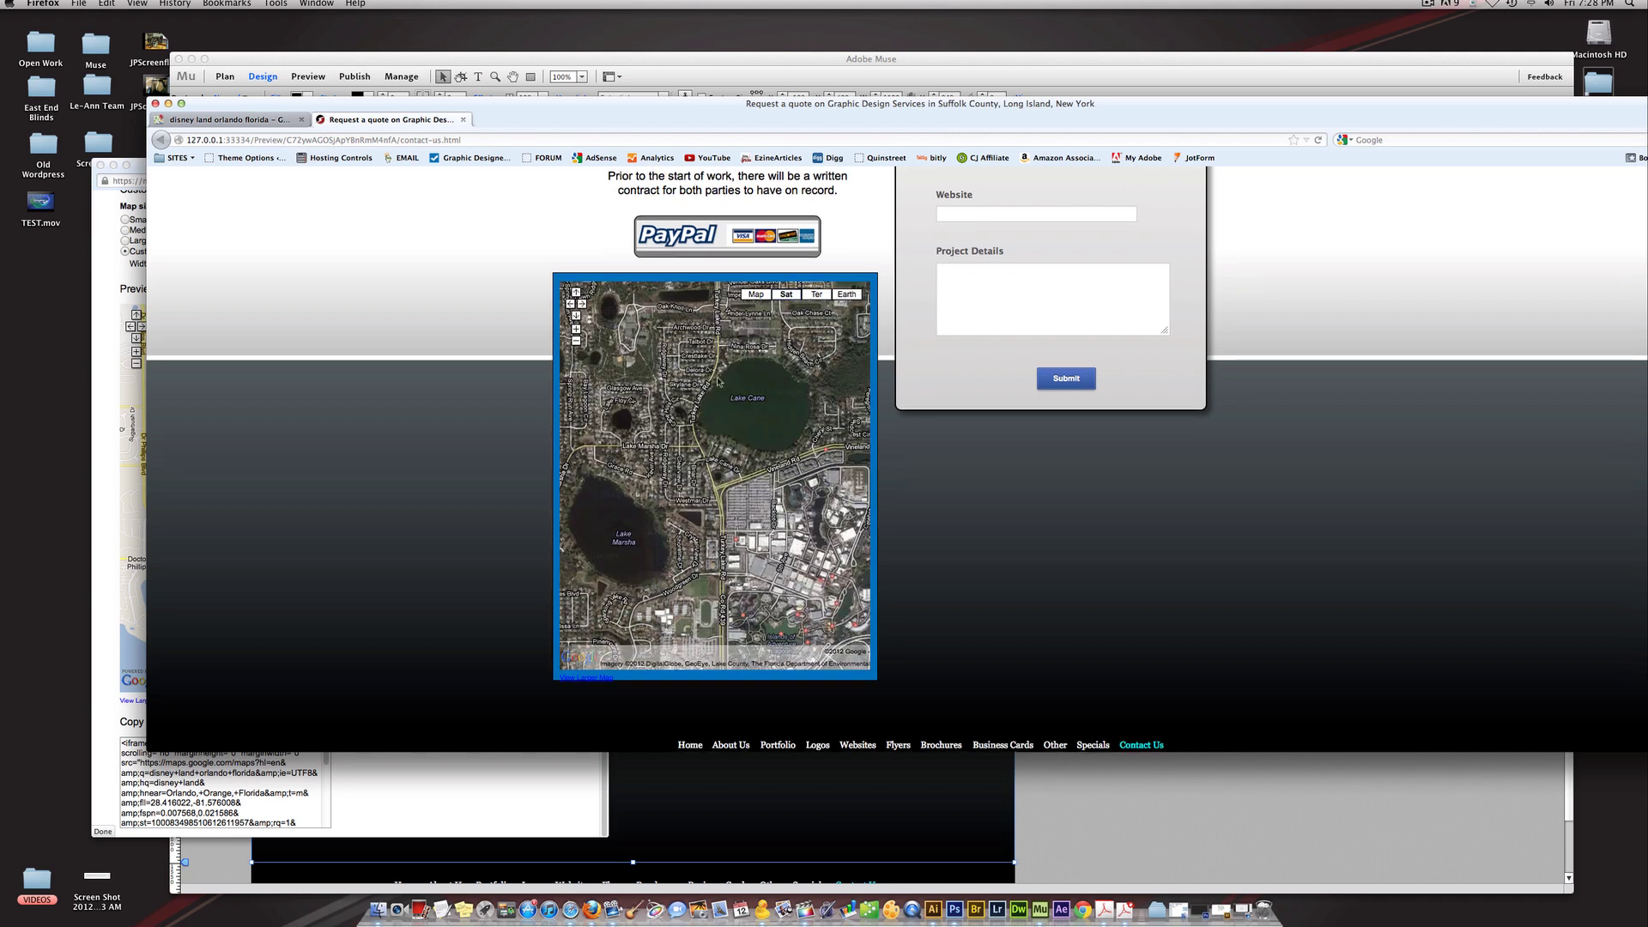
pyautogui.click(754, 294)
pyautogui.doubleClick(731, 552)
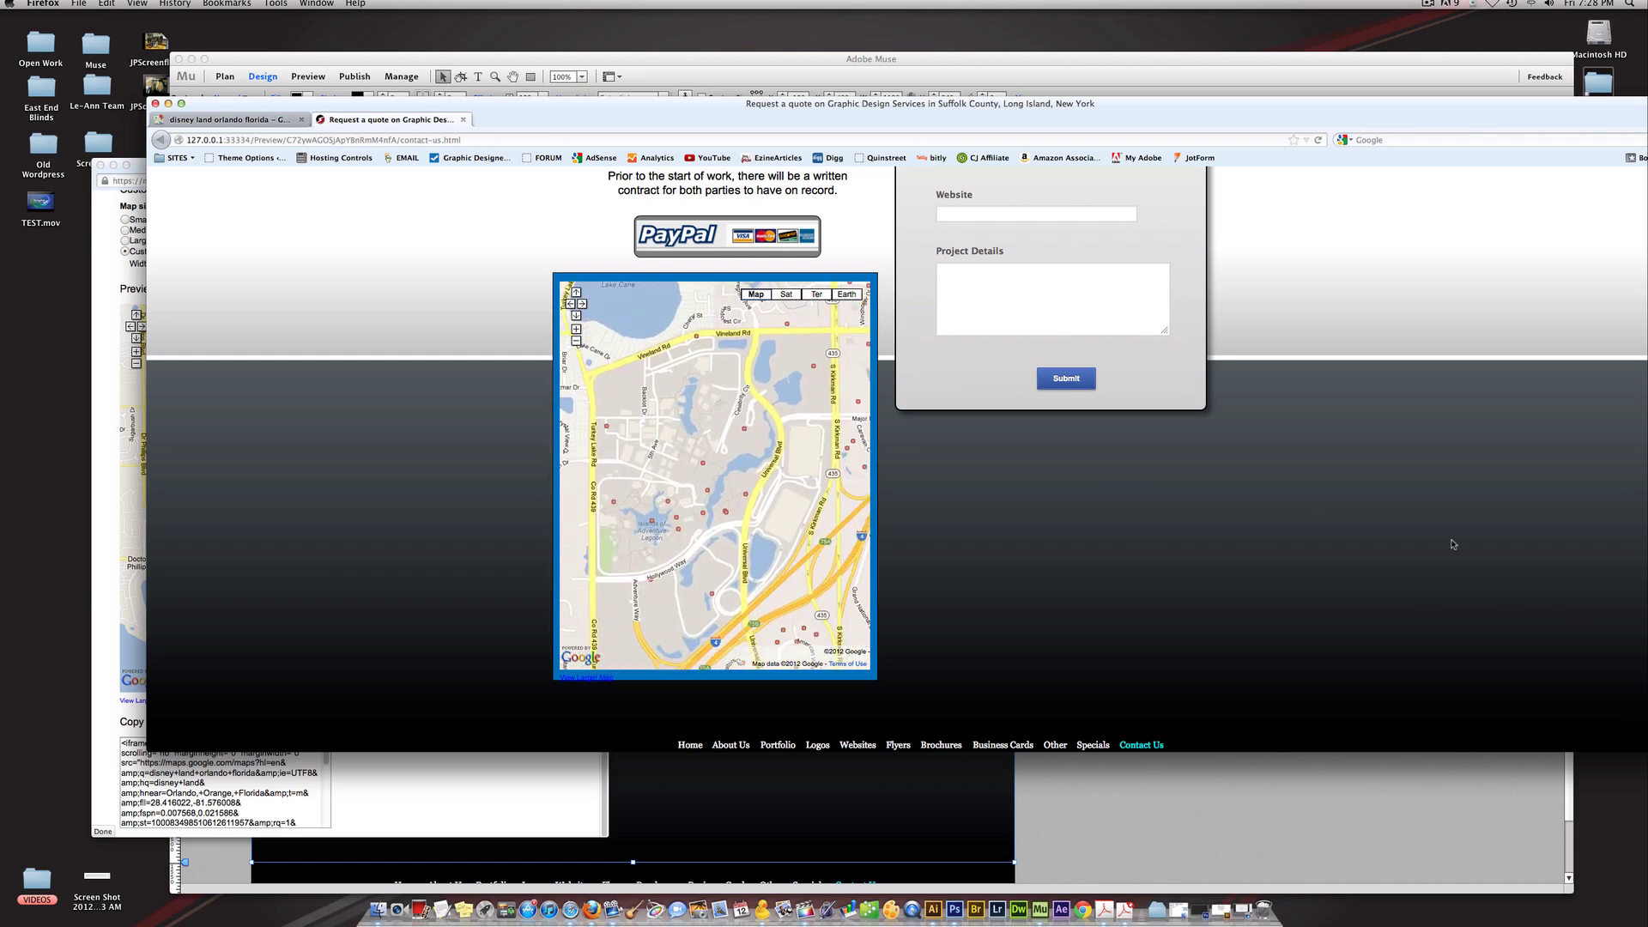
pyautogui.moveTo(776, 566); pyautogui.dragTo(715, 569)
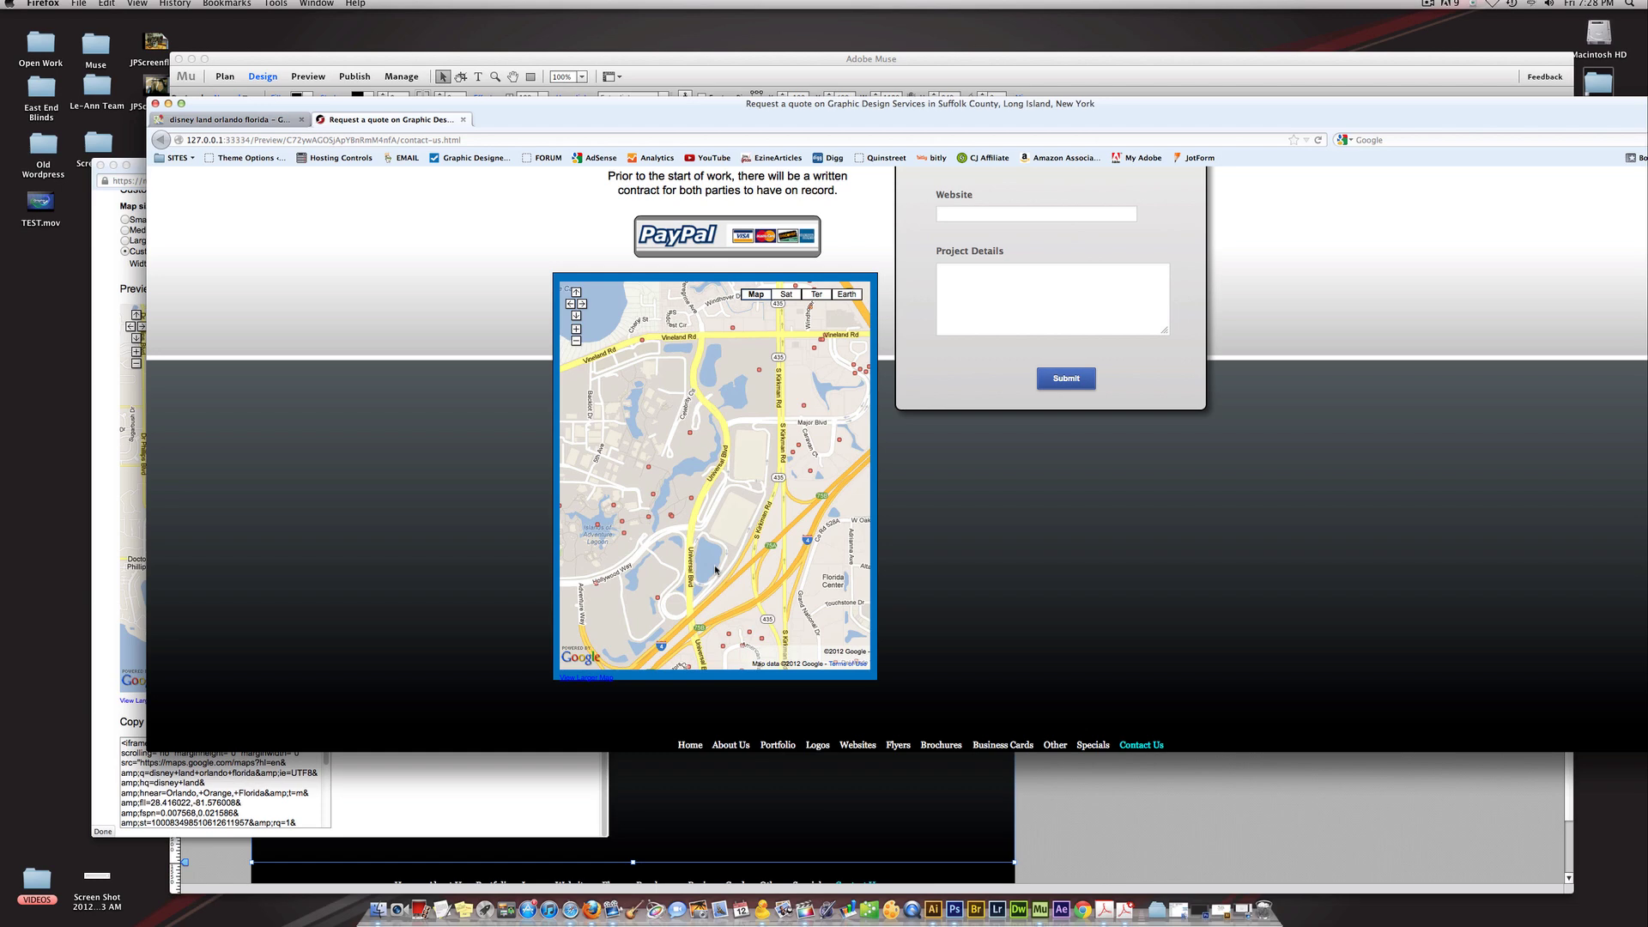
pyautogui.click(581, 678)
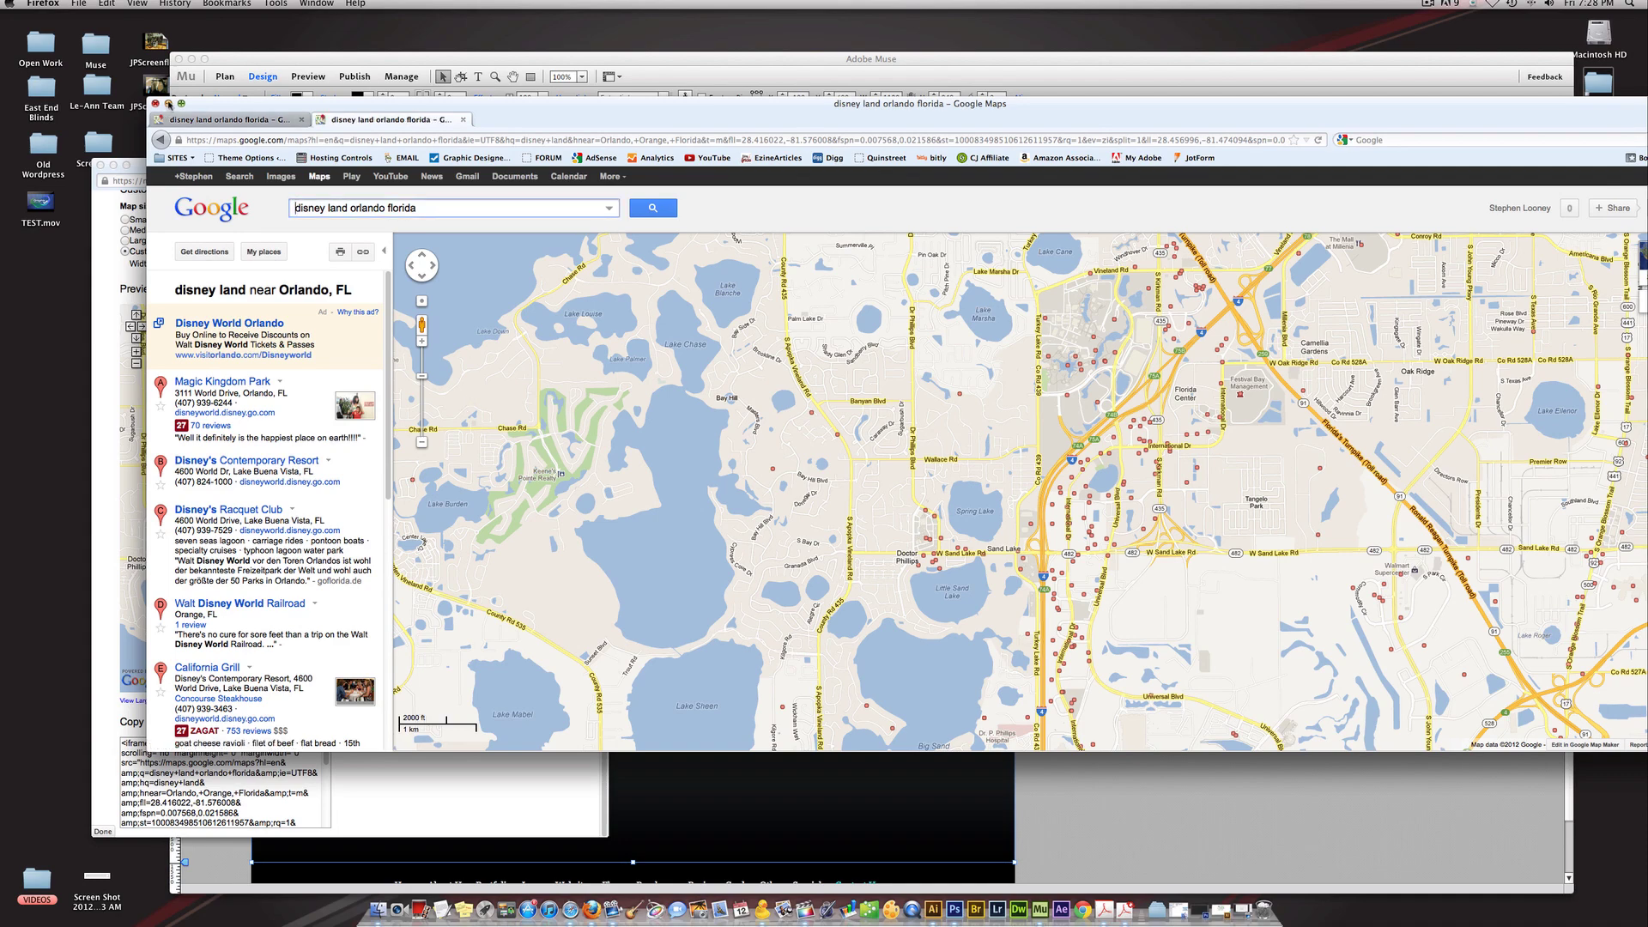
# - Minimize the Firefox Google Maps window to return to Adobe Muse
pyautogui.click(168, 103)
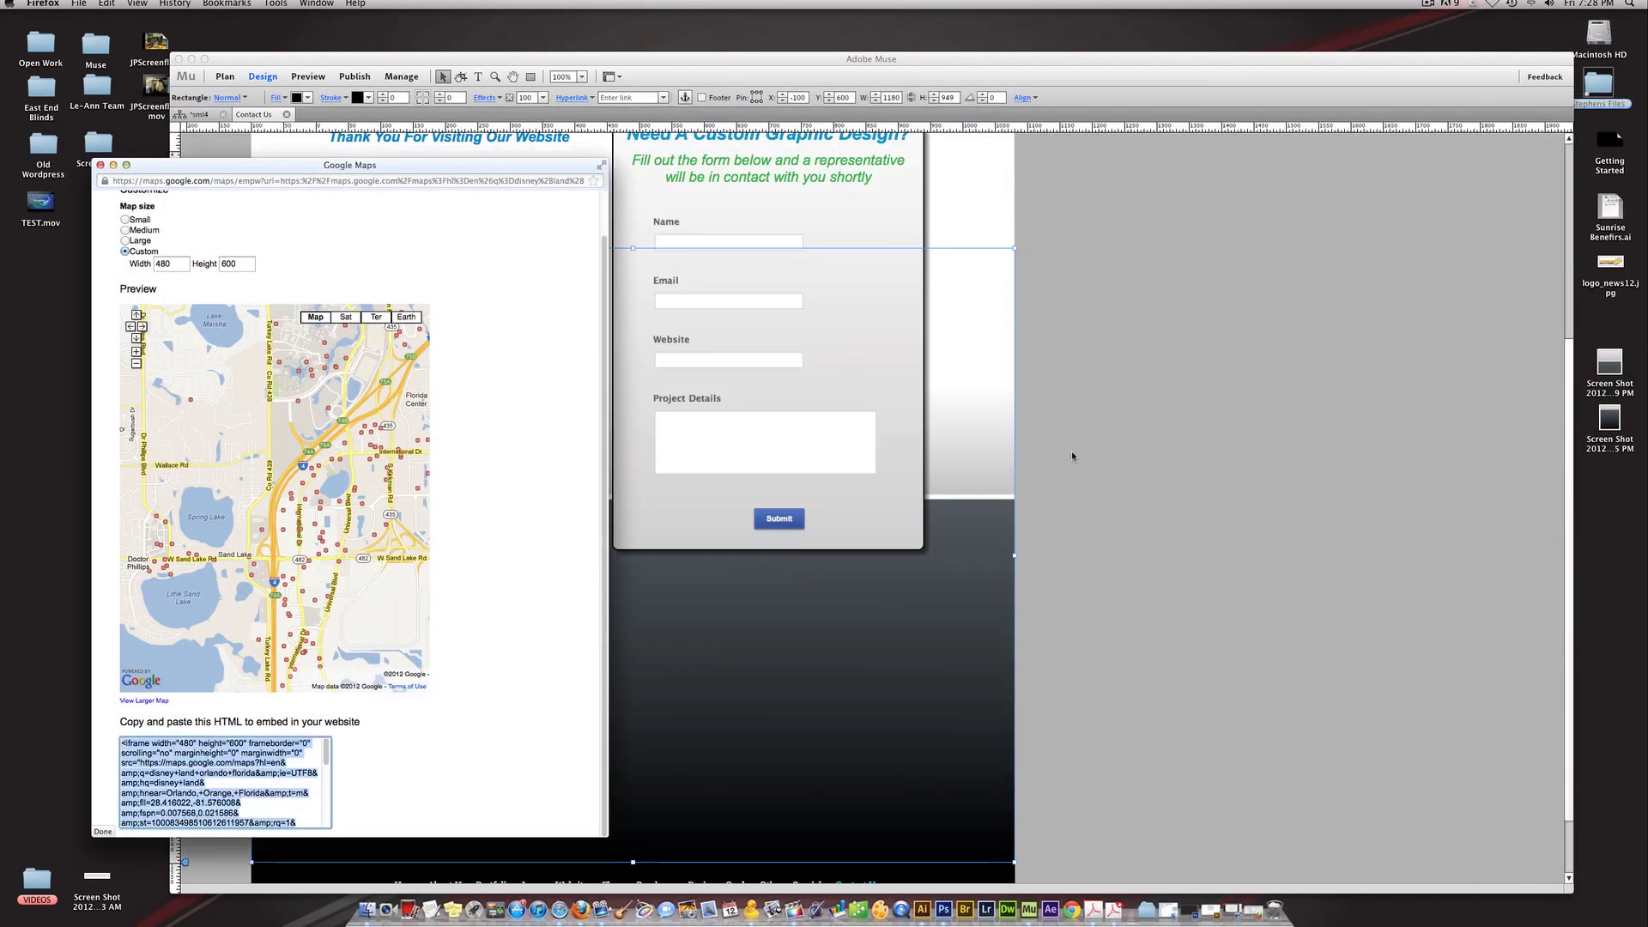